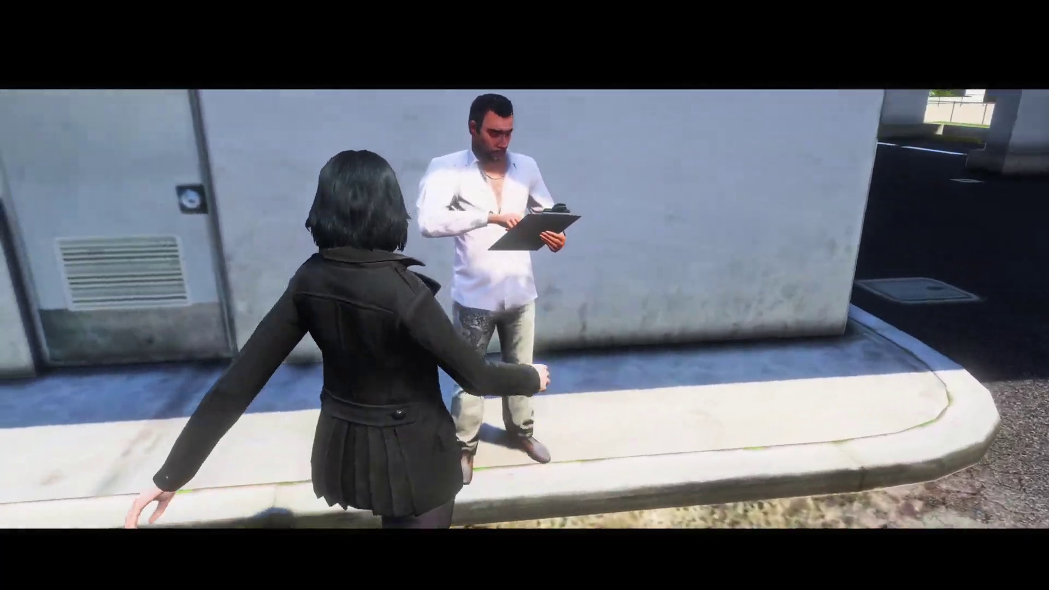
Open the ped's sellable items, choose Phone, enter a sell amount of 5 and open the payment method choices.
key(e)
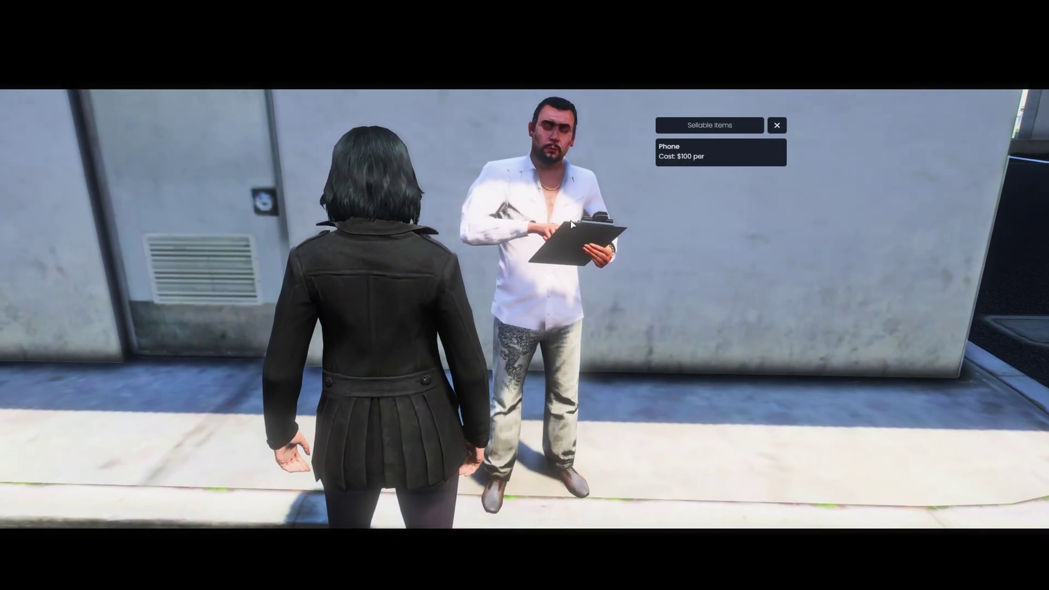
click(683, 159)
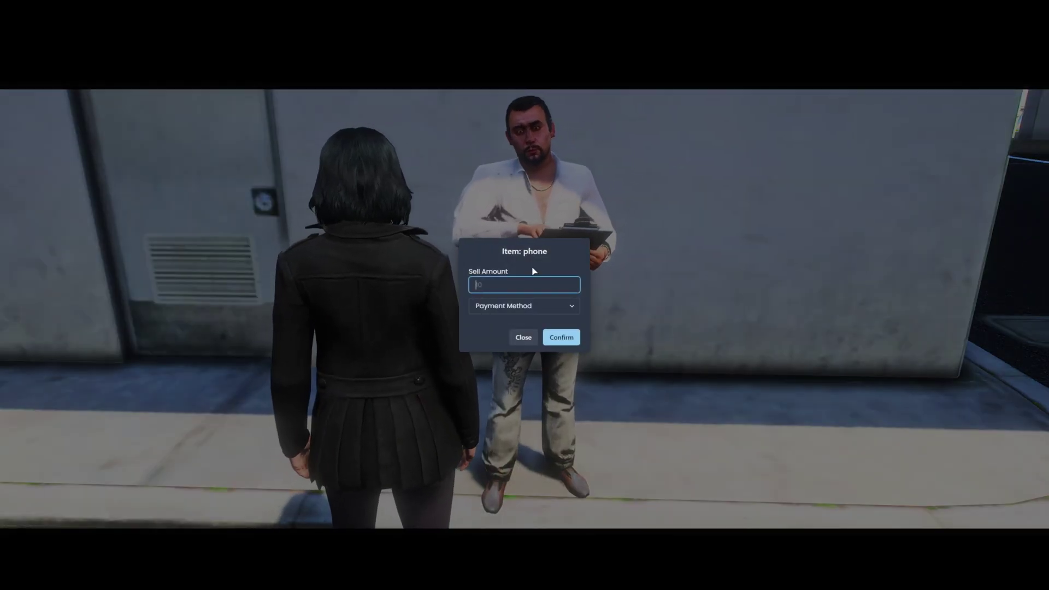
text(5)
click(504, 306)
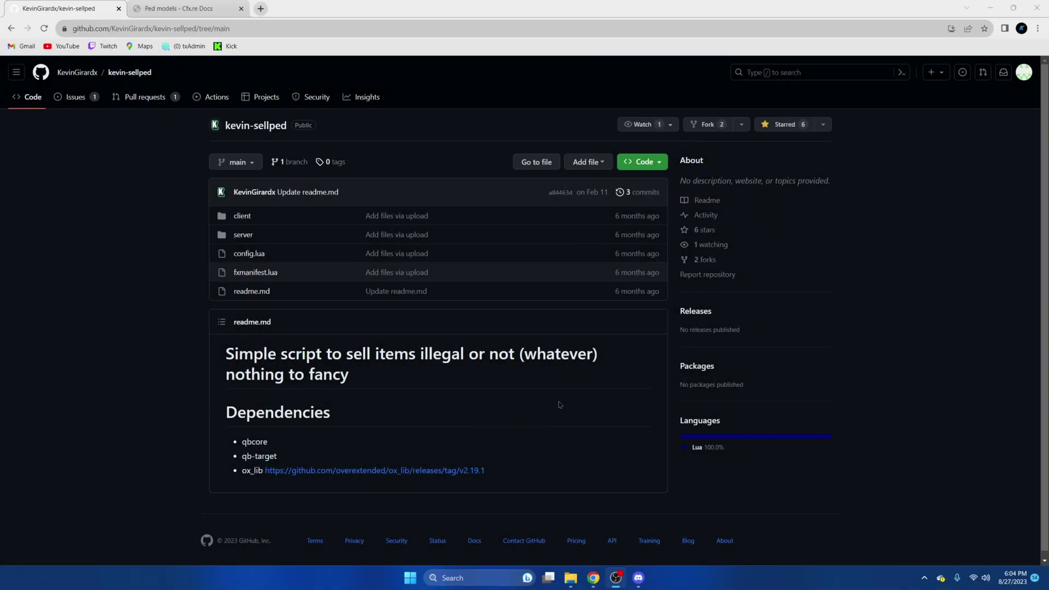
Download the kevin-sellped repository as a ZIP and open the downloaded archive.
click(639, 164)
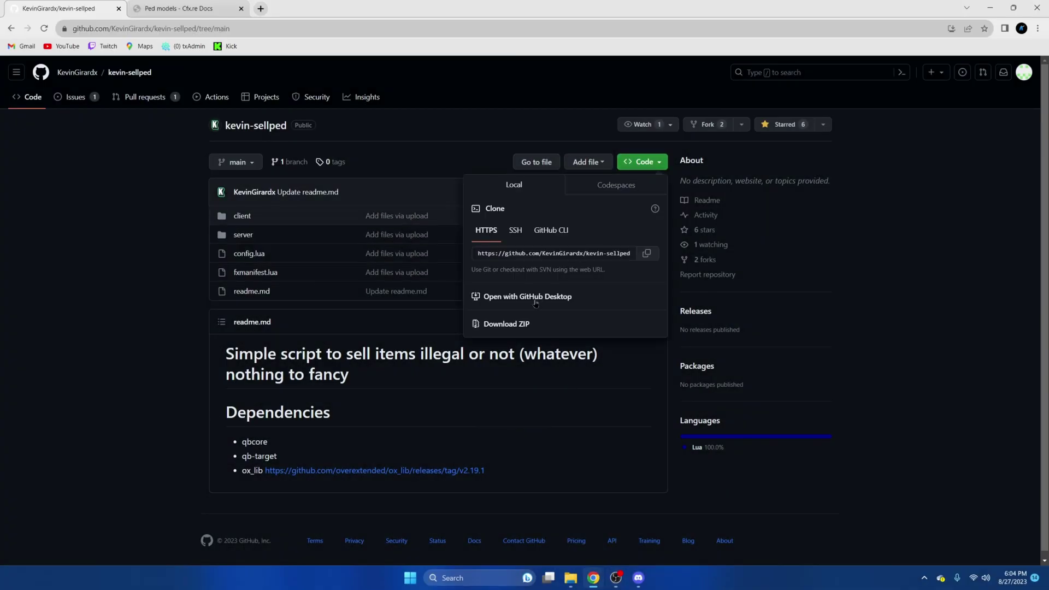
click(526, 323)
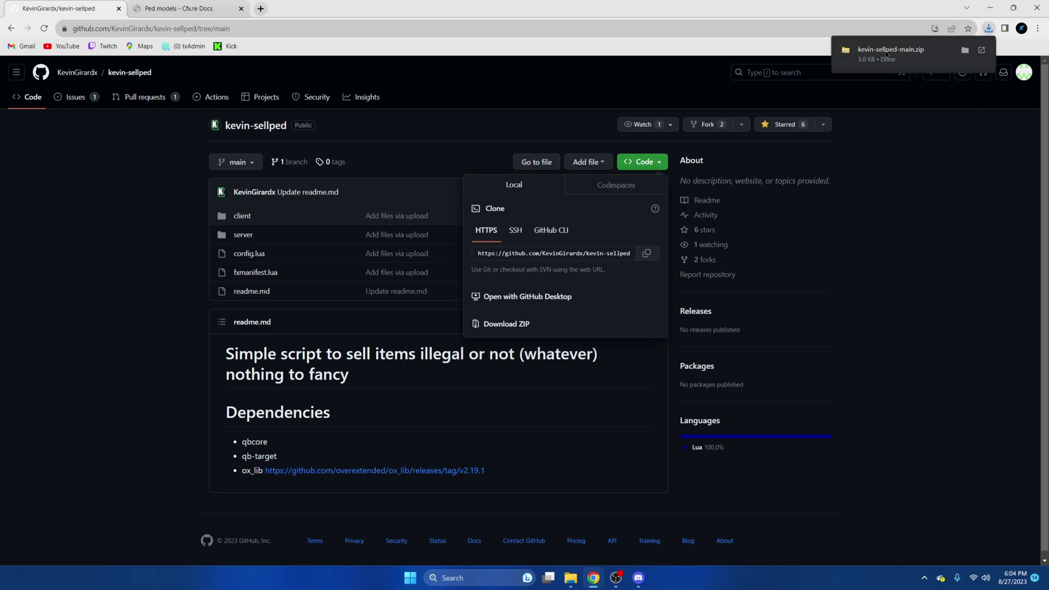
click(887, 54)
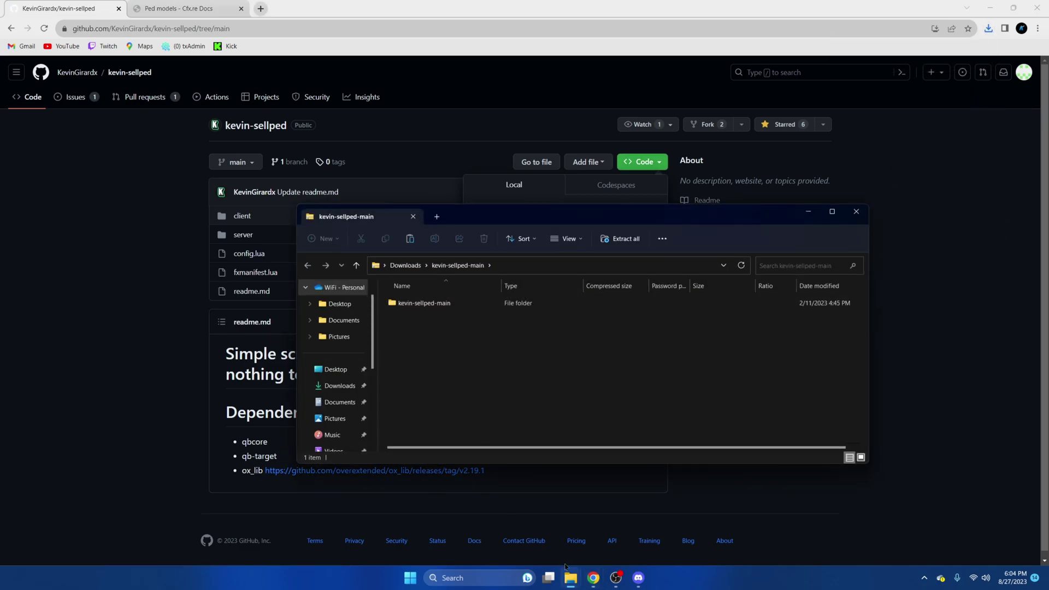
Copy the kevin-sellped-main folder from the archive into the resources folder of QBCoreFramework_4571D3.base.
mouse_move(568, 574)
click(511, 522)
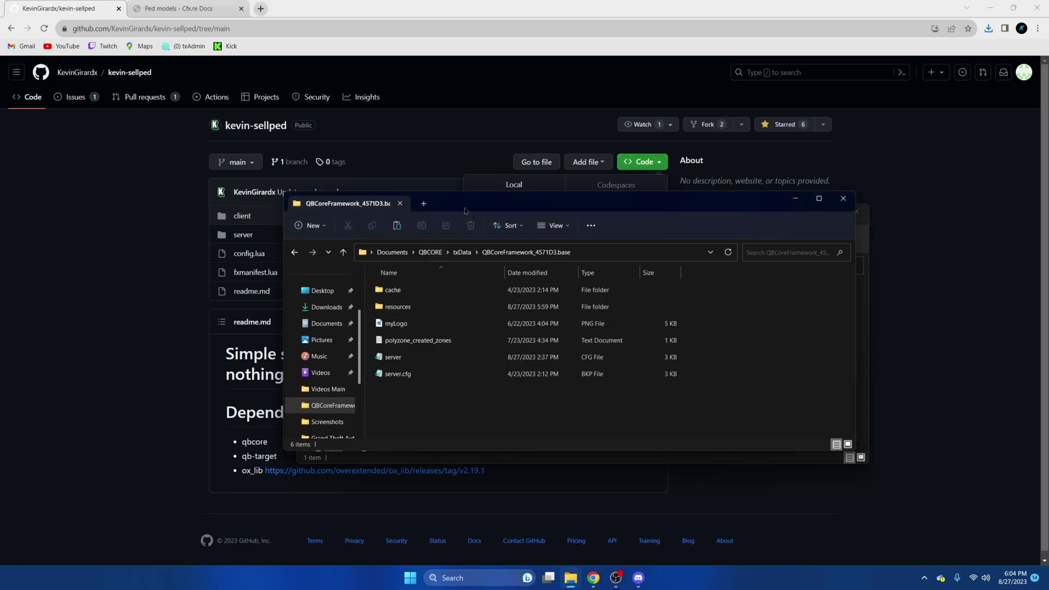
drag(463, 213, 245, 189)
double_click(180, 282)
click(644, 221)
drag(643, 220, 875, 175)
drag(656, 258, 499, 365)
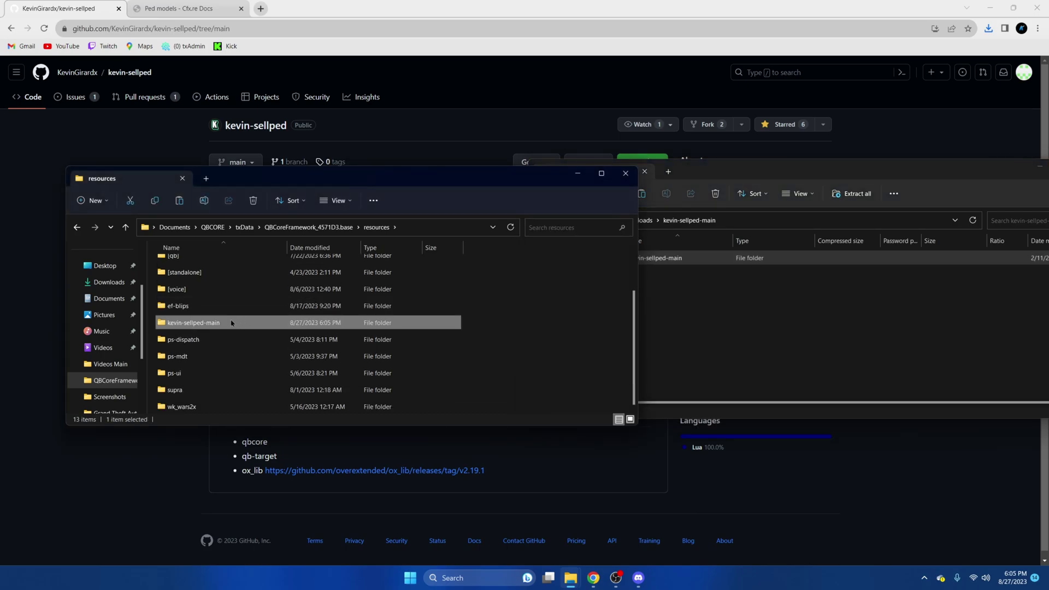
Rename the copied kevin-sellped-main folder to kevin-sellped.
right_click(231, 323)
click(288, 512)
click(323, 487)
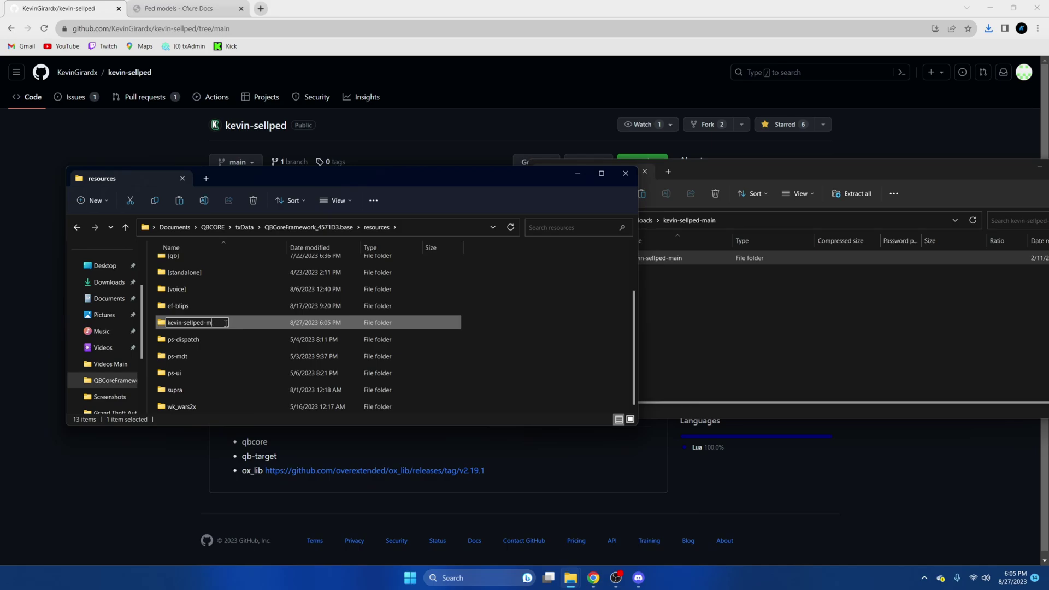
key(BackSpace)
key(BackSpace)
click(572, 356)
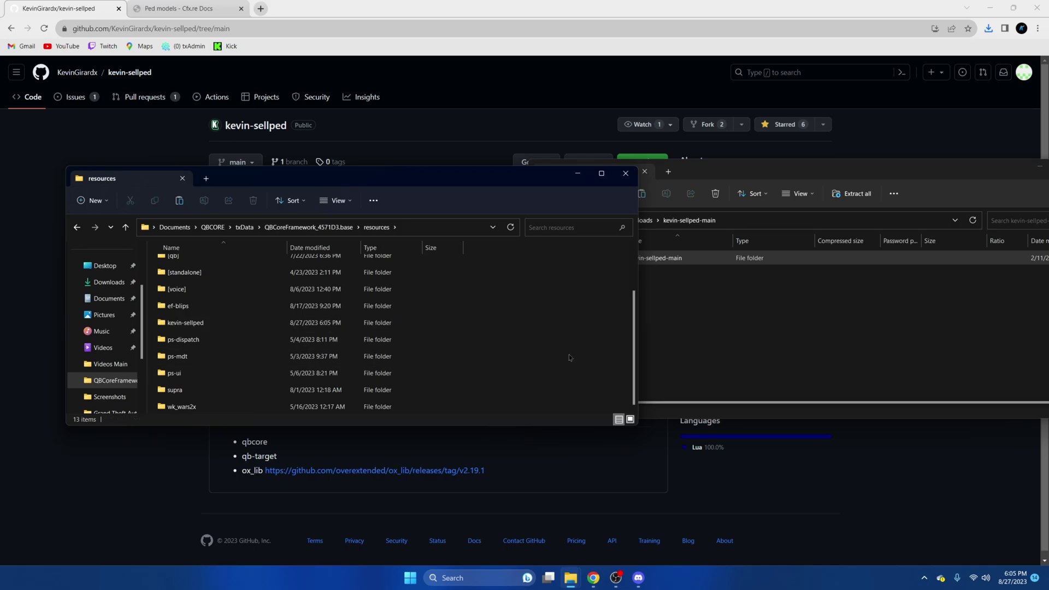
Follow the ox_lib dependency link in the GitHub readme and download ox_lib.zip from the v2.19.1 release.
click(588, 470)
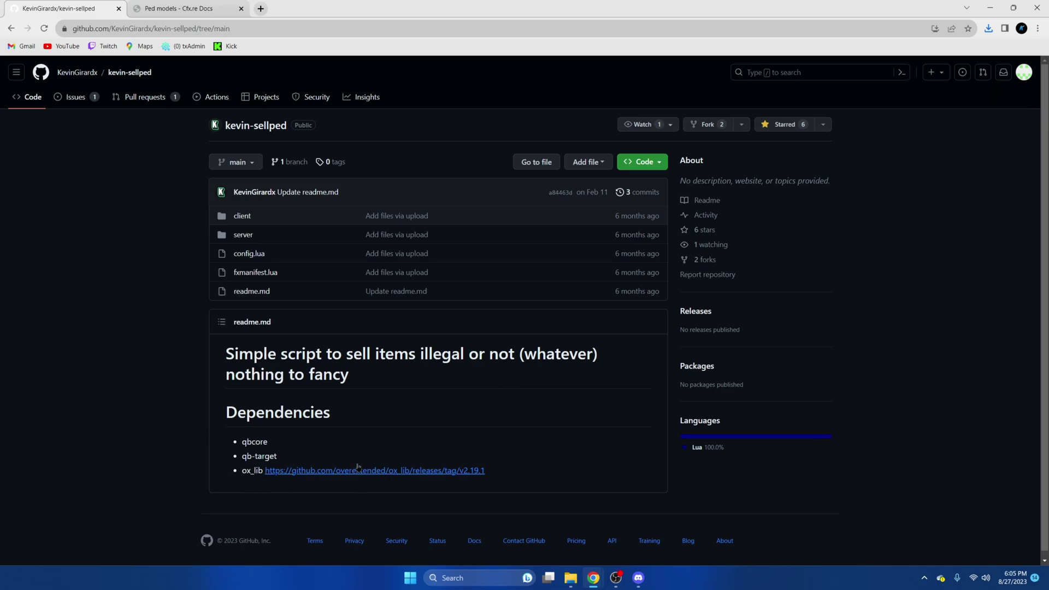
click(304, 471)
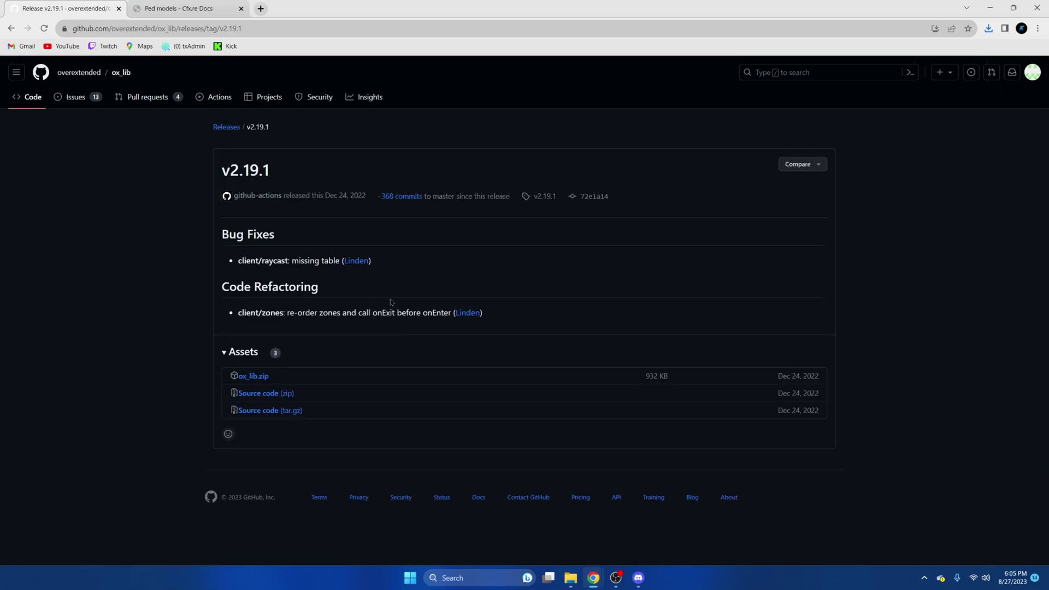
click(253, 377)
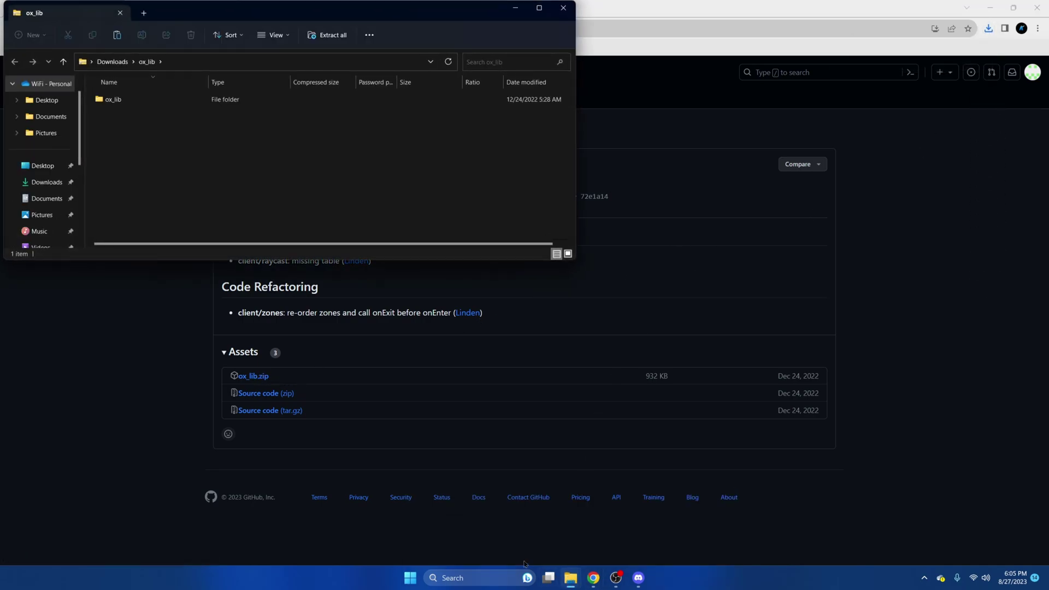
Copy the ox_lib folder from the downloaded archive into the server's resources folder and close the archive window.
mouse_move(569, 579)
click(451, 523)
click(211, 100)
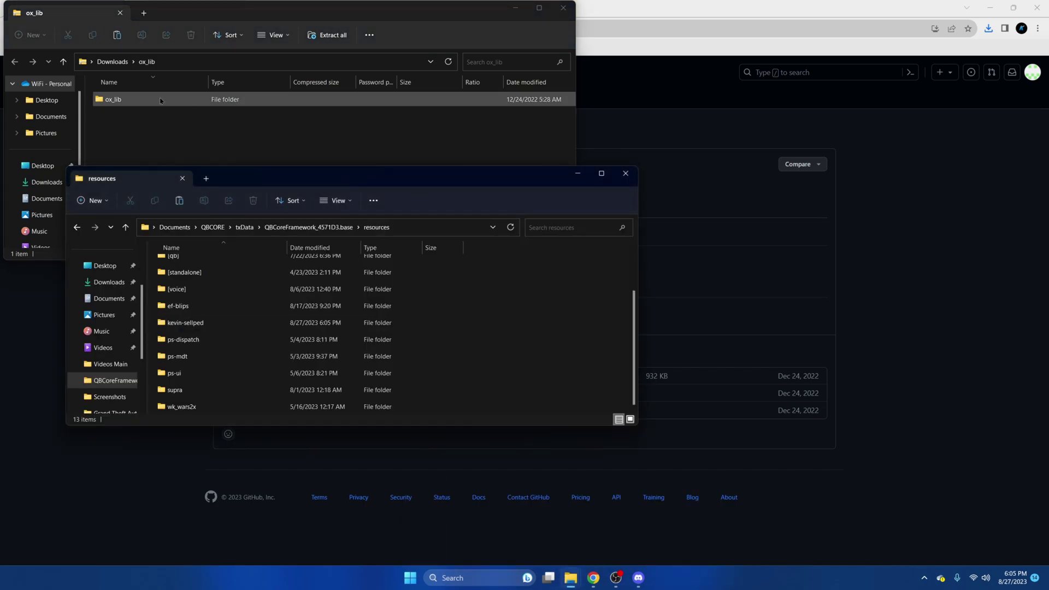
drag(142, 97, 268, 152)
drag(213, 100, 389, 326)
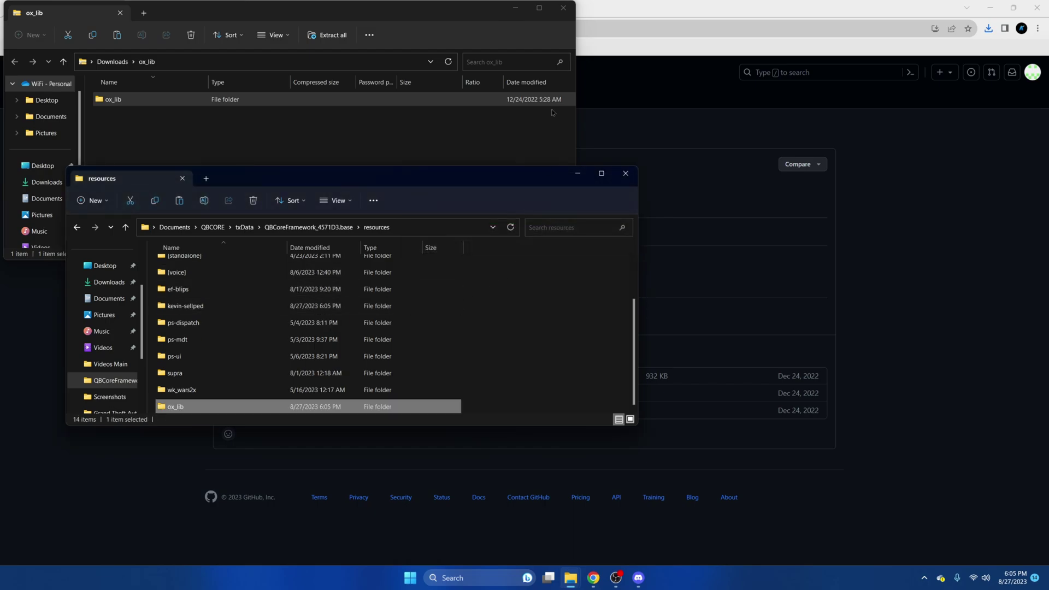
click(558, 8)
Go to the QBCoreFramework_4571D3.base folder and open the server CFG file in Visual Studio Code.
click(244, 227)
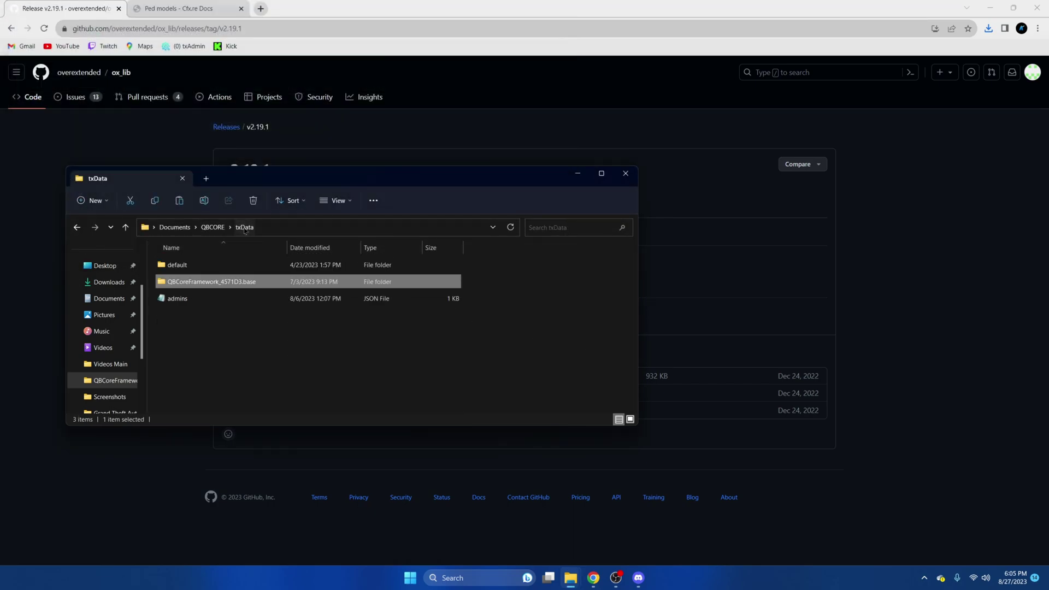
double_click(219, 282)
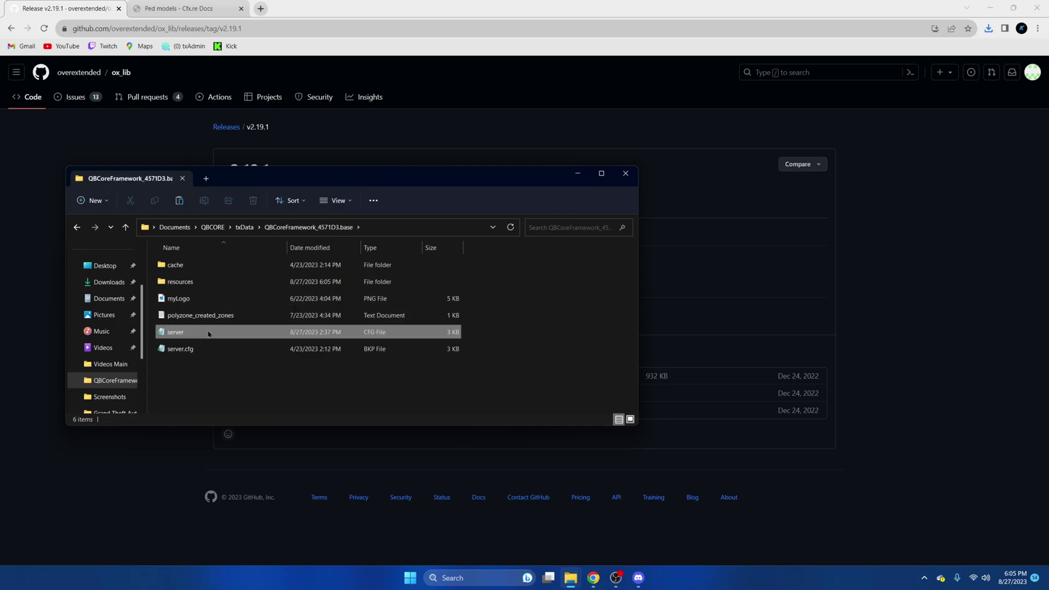
right_click(214, 334)
mouse_move(306, 381)
click(407, 383)
Add the line "ensure ox_lib" directly below "ensure qb-core" in server.cfg.
scroll(223, 363, down, 3)
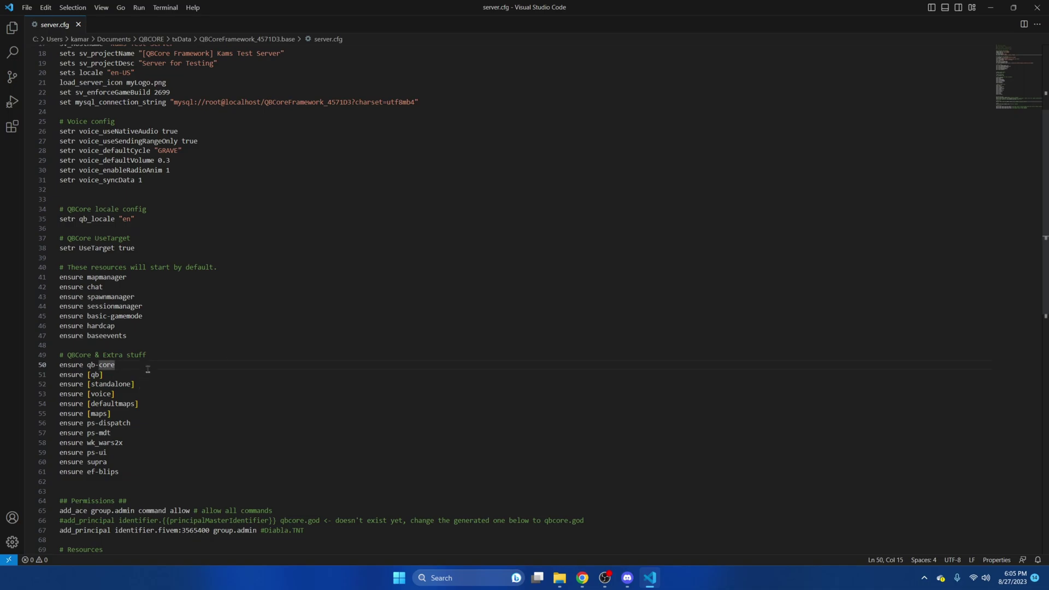
key(Return)
text(ensure ox_lib)
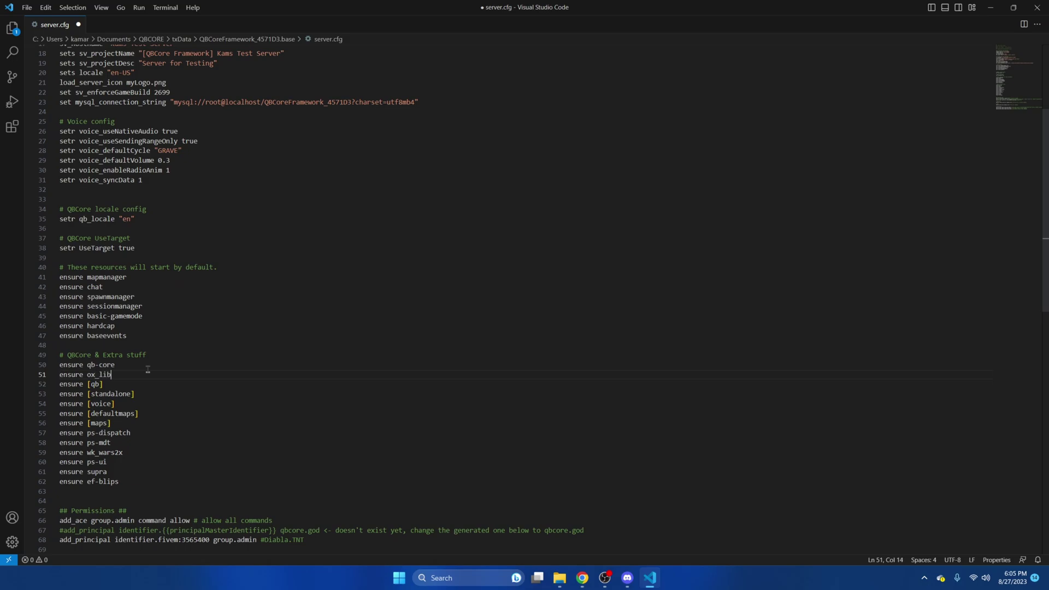
Add the line "ensure kevin-sellped" below "ensure ef-blips" and save server.cfg.
key(Return)
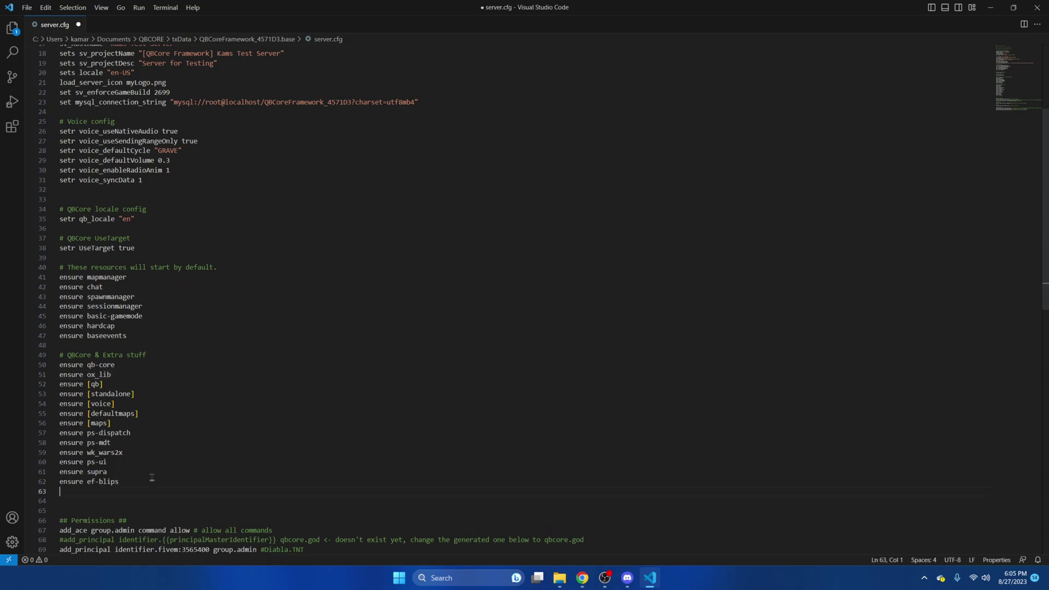
text(ensure kevin-sellped)
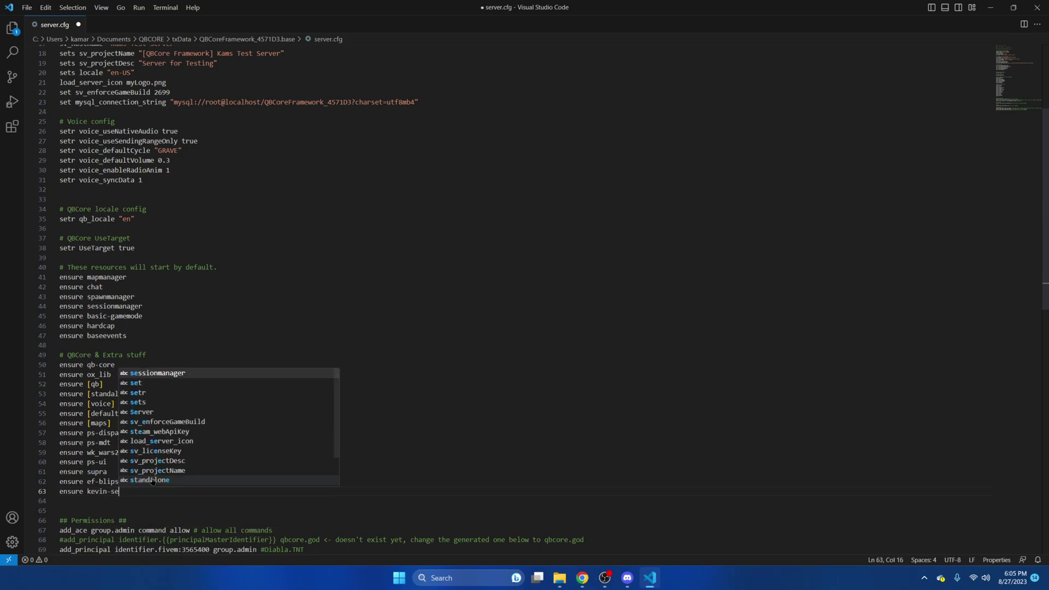
click(27, 7)
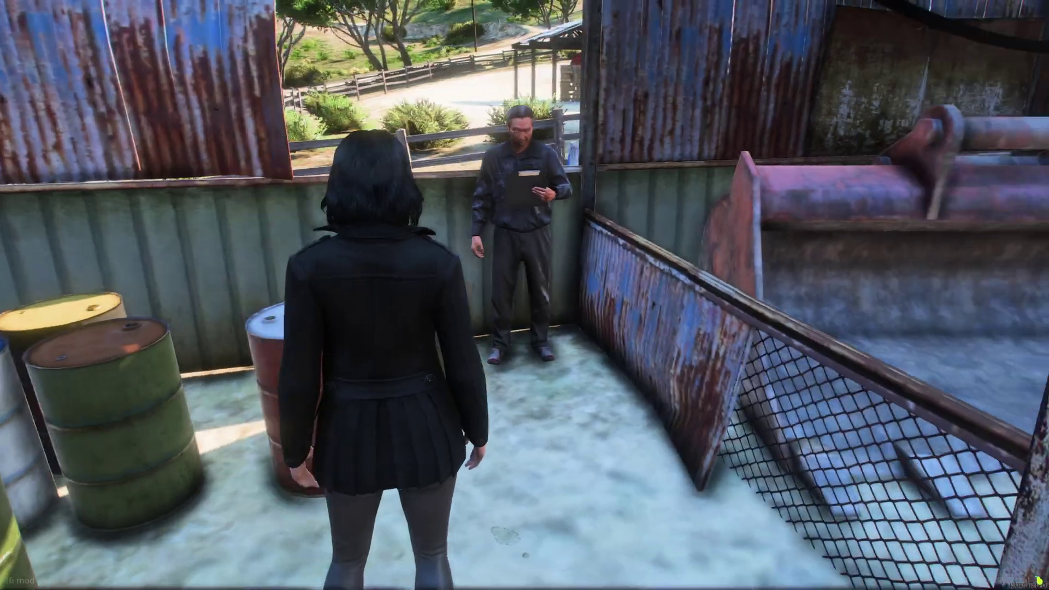
In the game, check the ped's sellable items and view the Walther P99 sale options and payment methods for an amount of 1.
key(w)
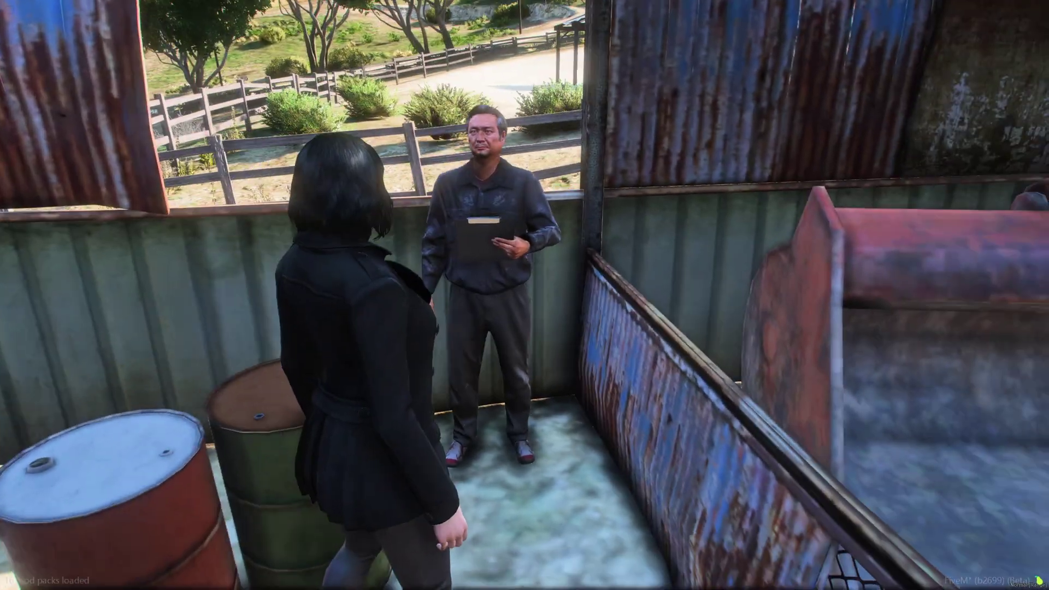
key(alt)
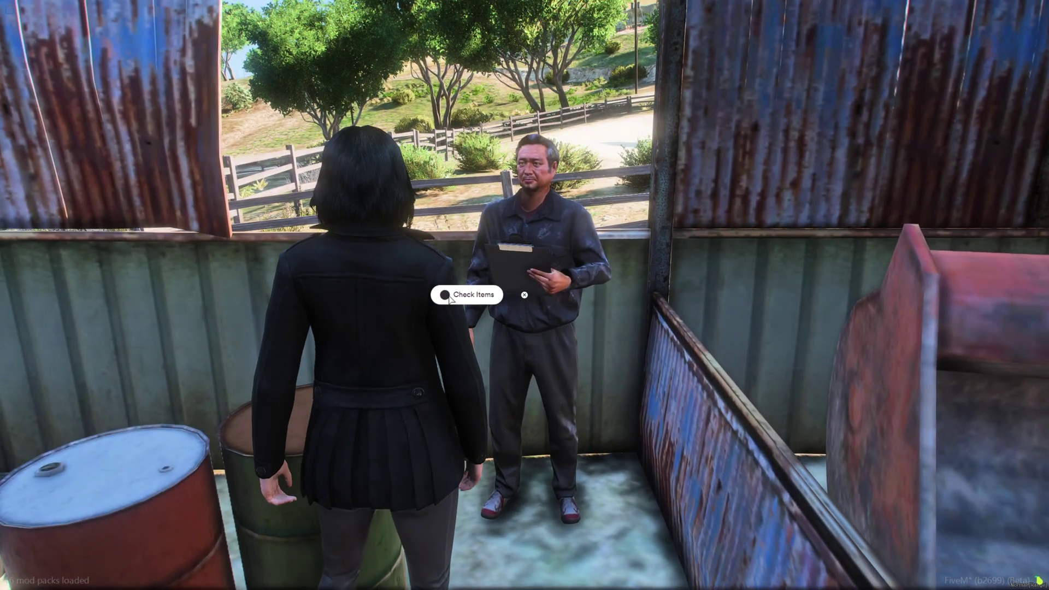
click(449, 296)
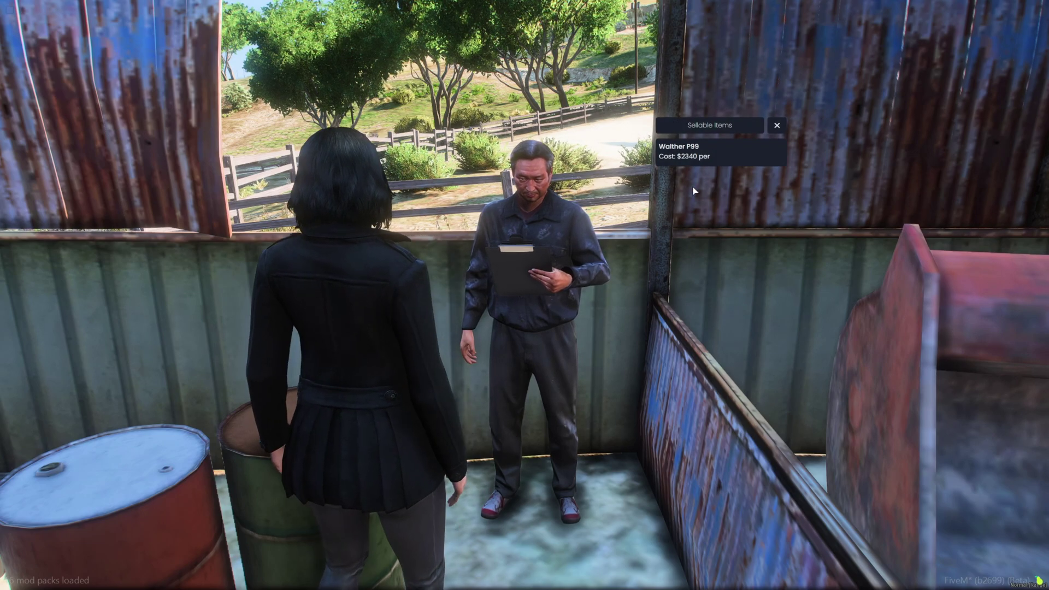
click(721, 153)
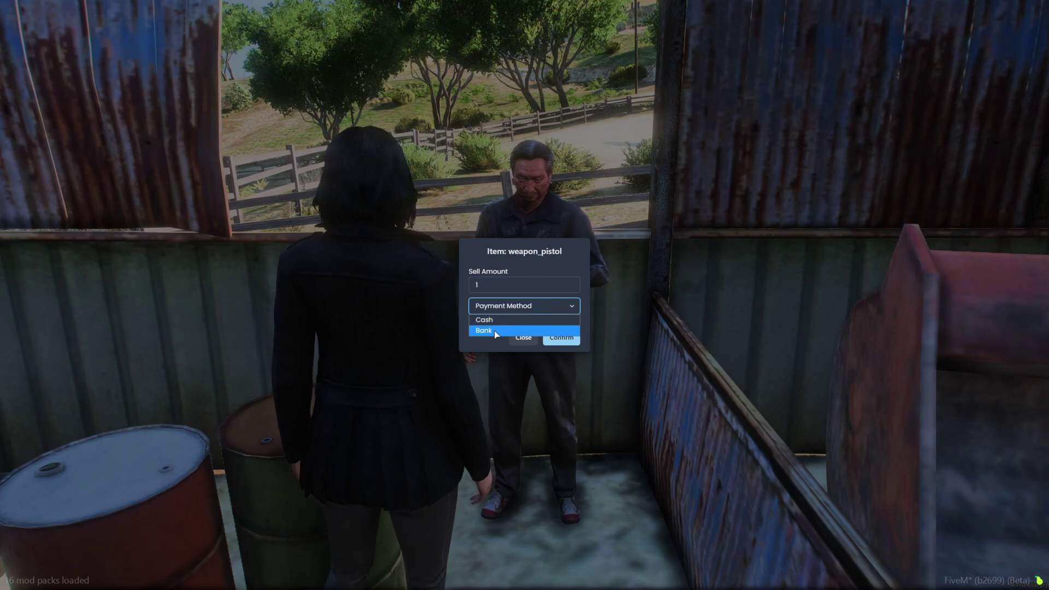
key(Escape)
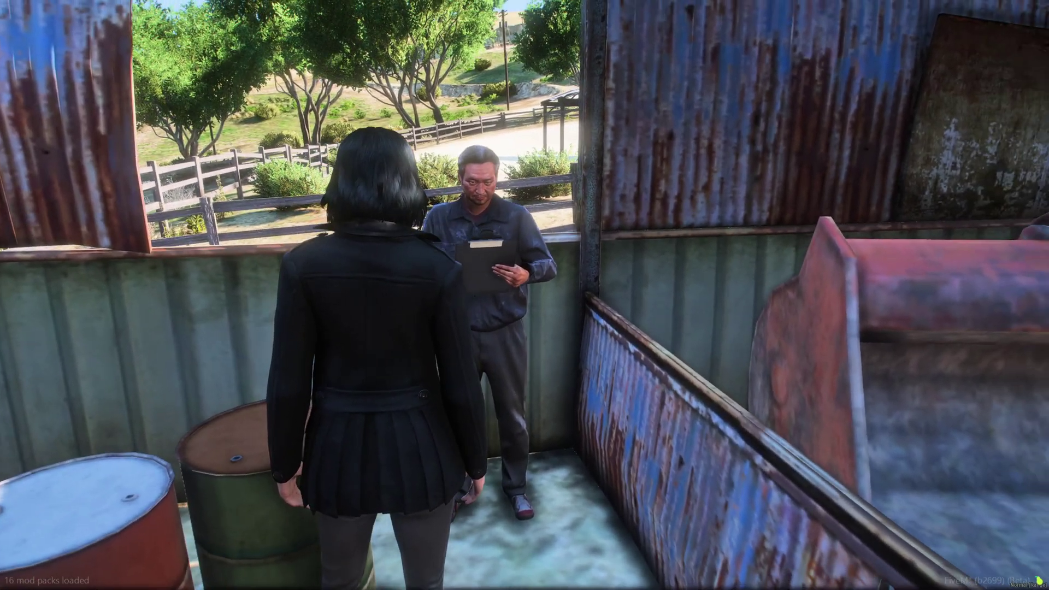
Switch to File Explorer and open the kevin-sellped resource's config LUA file in Visual Studio Code.
key(super)
click(538, 580)
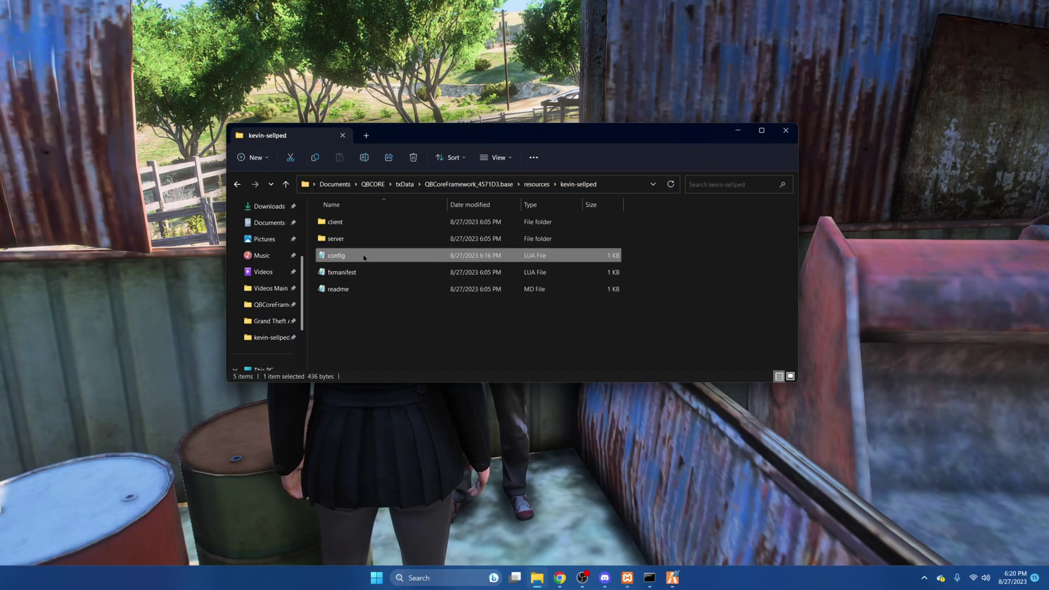
right_click(365, 256)
mouse_move(437, 305)
click(579, 306)
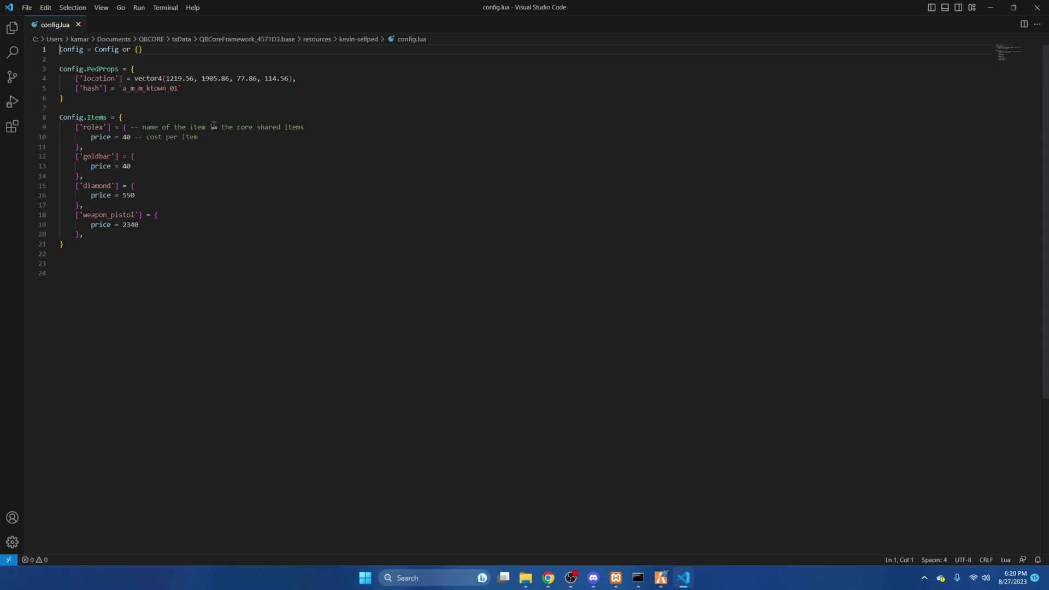
Copy the model name g_m_m_armlieut_01 from the FiveM ped models page in Chrome and set it as the ped hash in config.lua.
mouse_move(547, 577)
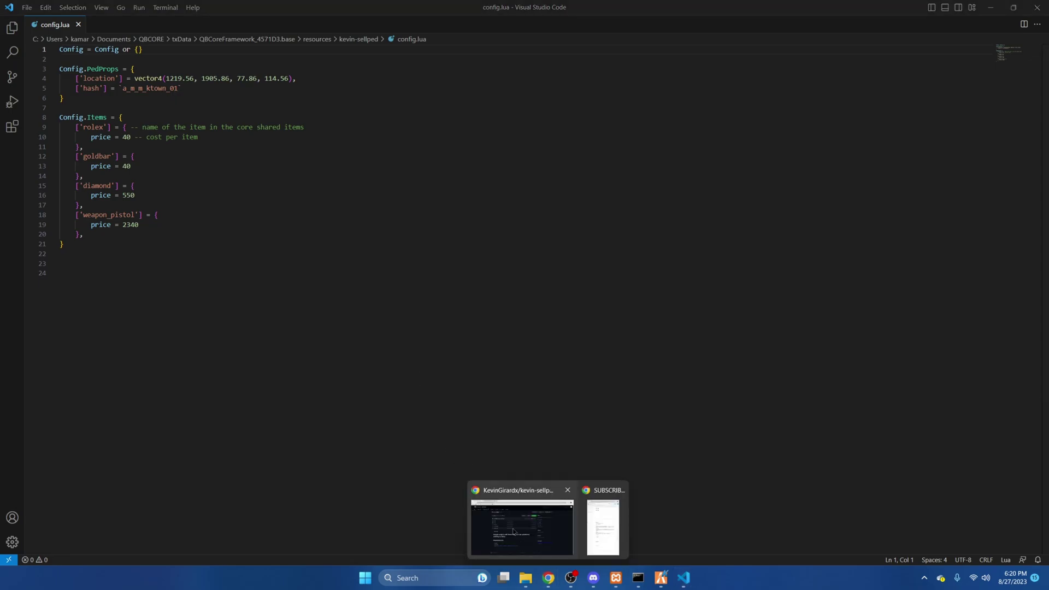
click(536, 503)
key(ctrl+Tab)
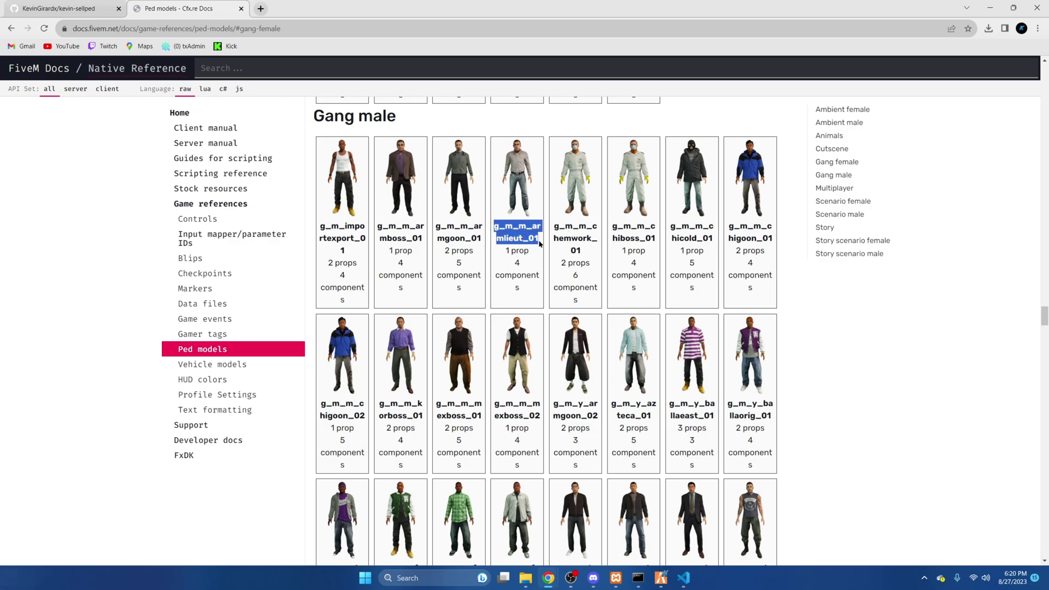
click(684, 577)
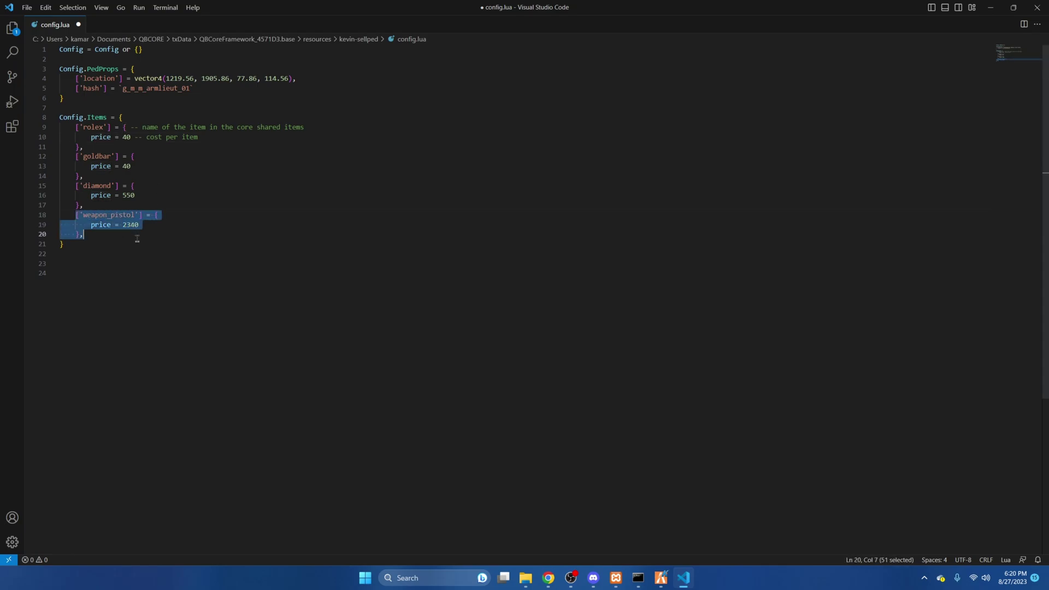
Add a 'phone' item with price = 100 below the weapon_pistol entry in Config.Items and save config.lua.
click(102, 233)
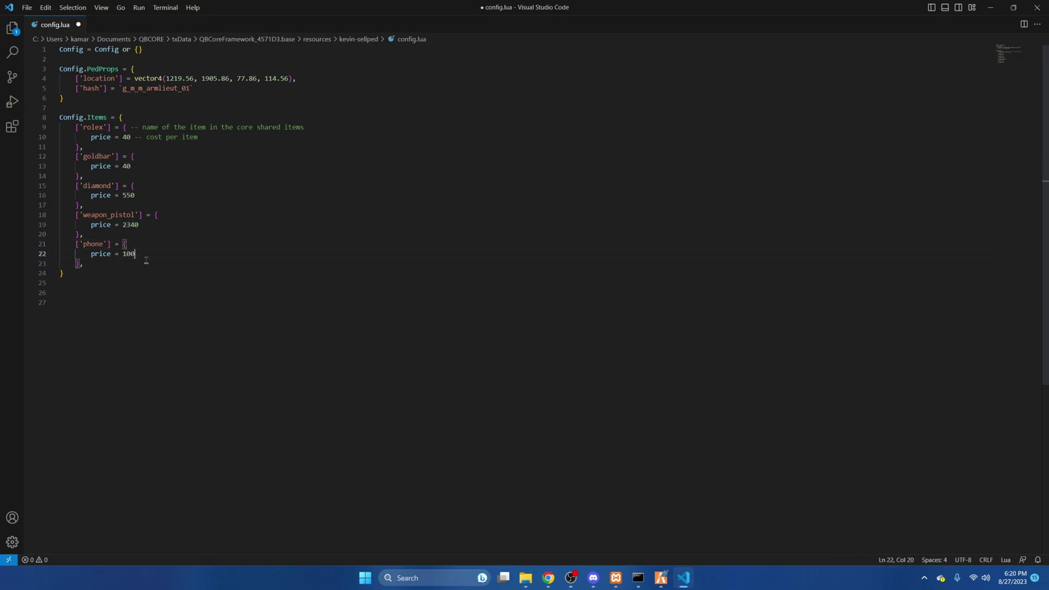
click(27, 8)
click(67, 172)
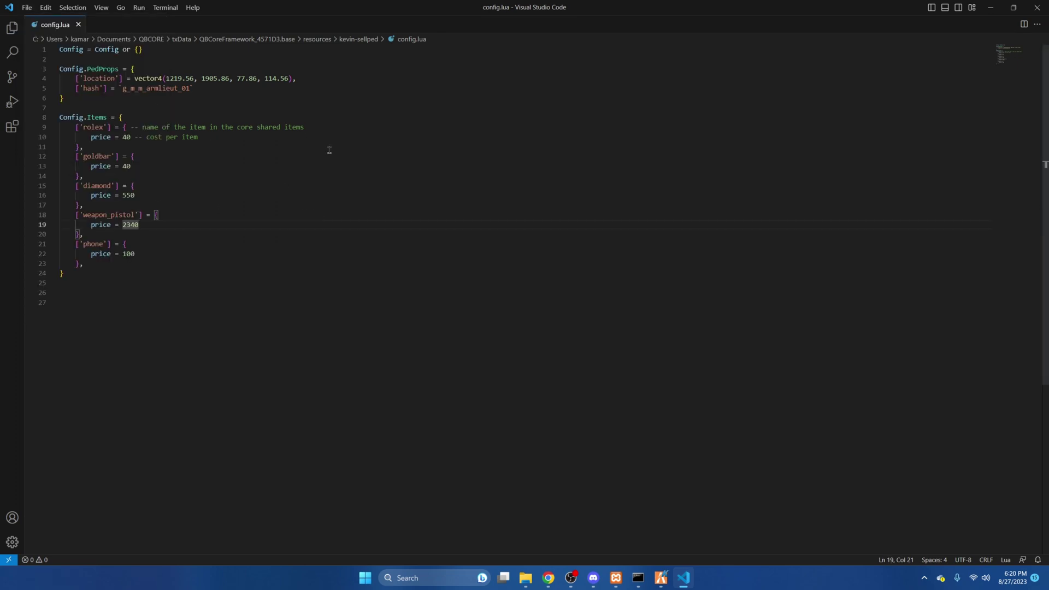
Switch to FiveM, leave the current ped and fly with NoClip to a spot beside a building wall in the city.
click(665, 580)
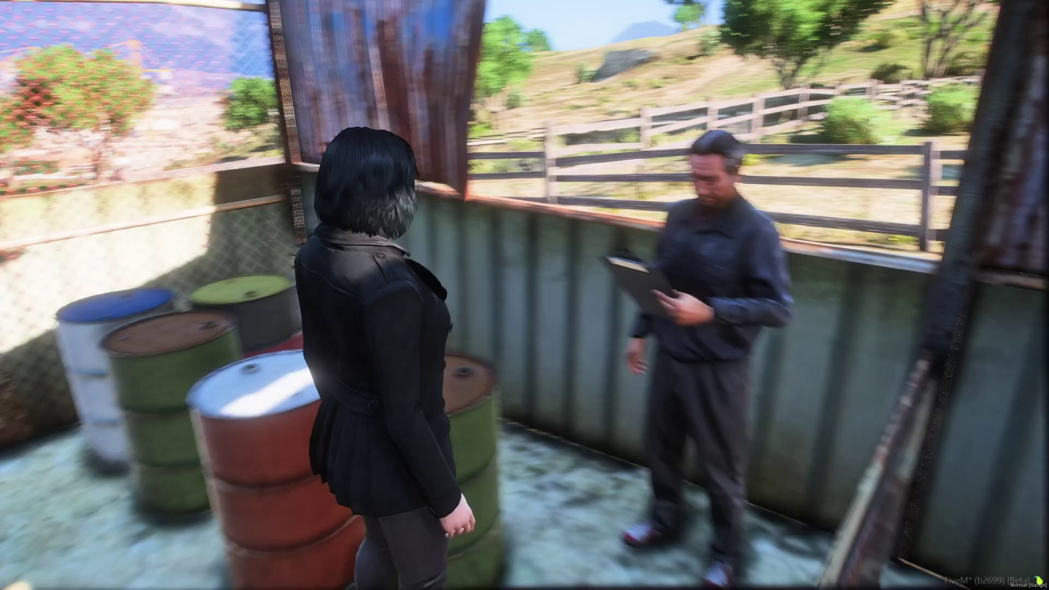
key(w)
key(w)
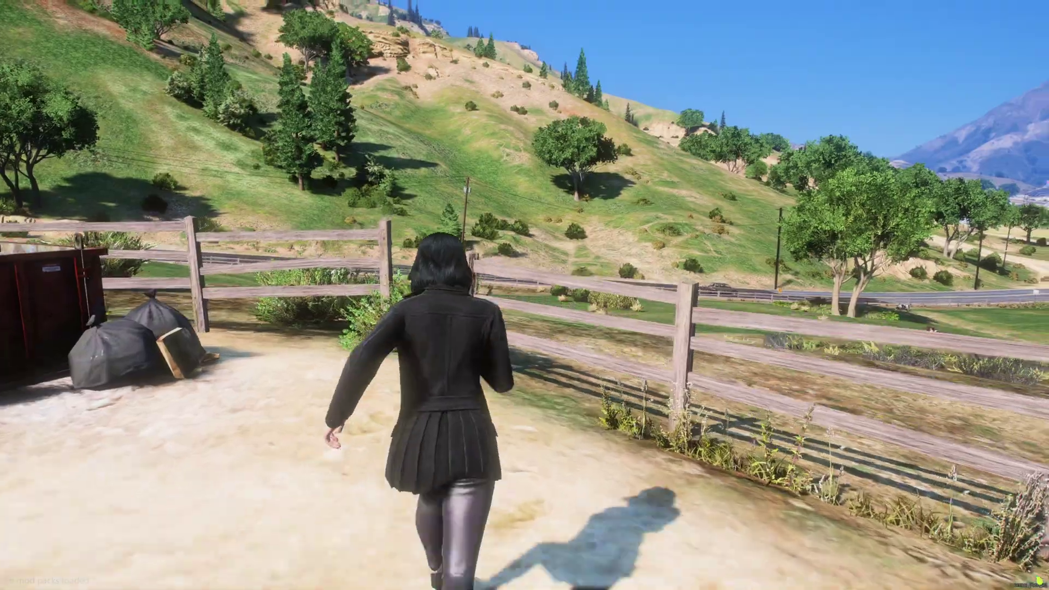
key(F2)
key(w)
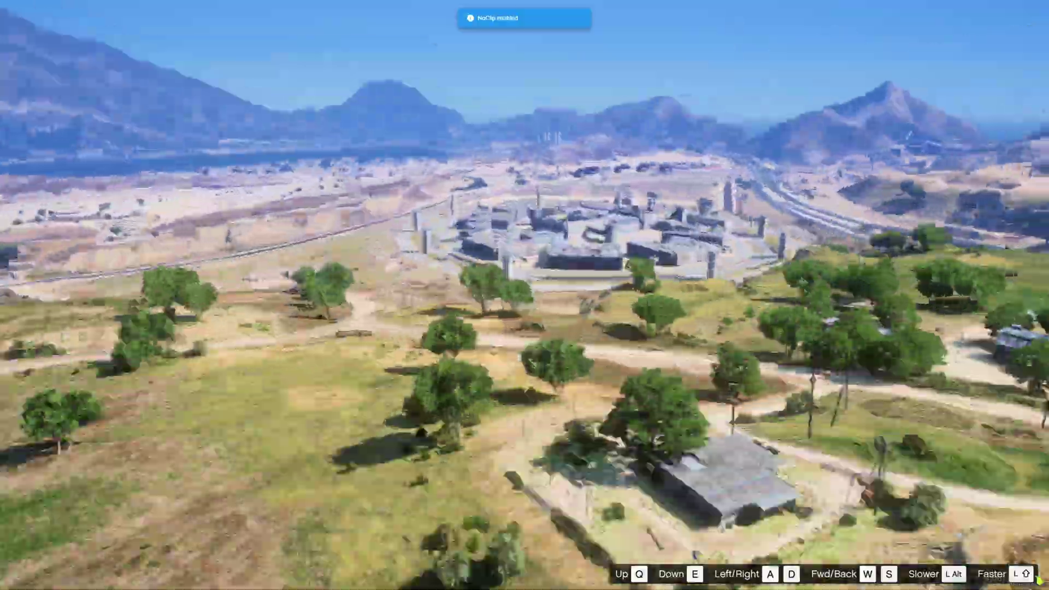
key(w)
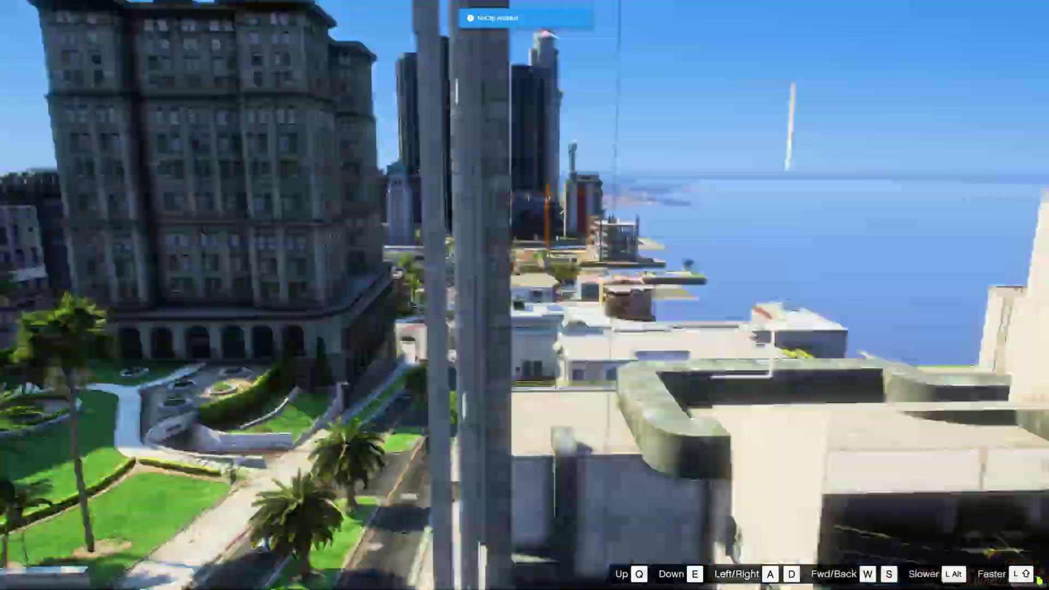
key(w)
key(F2)
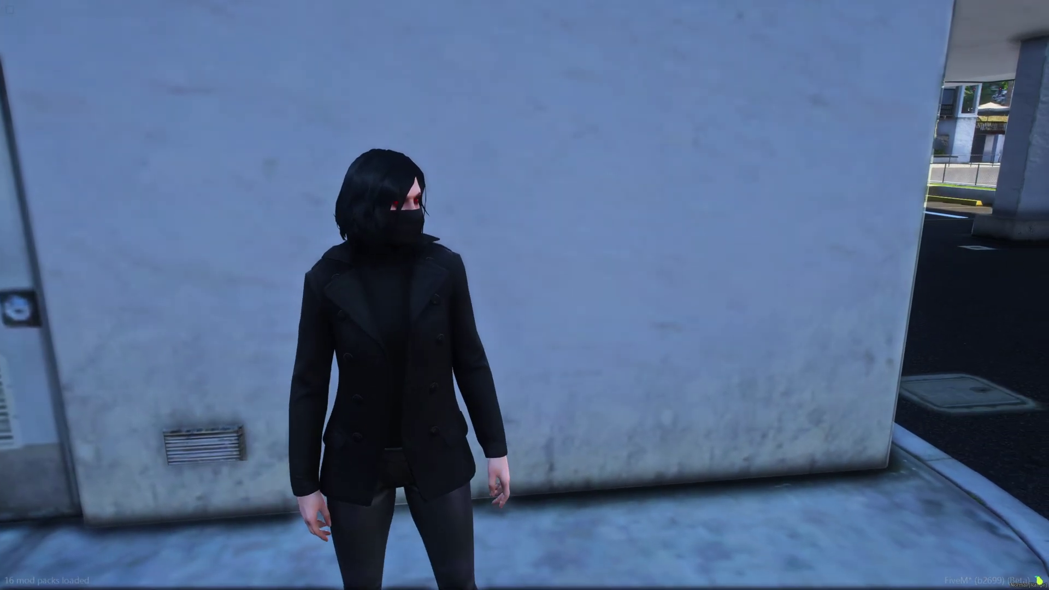
Open the admin menu through its chat command and copy the current position as vector4 from the developer options.
text(t/admin)
key(Return)
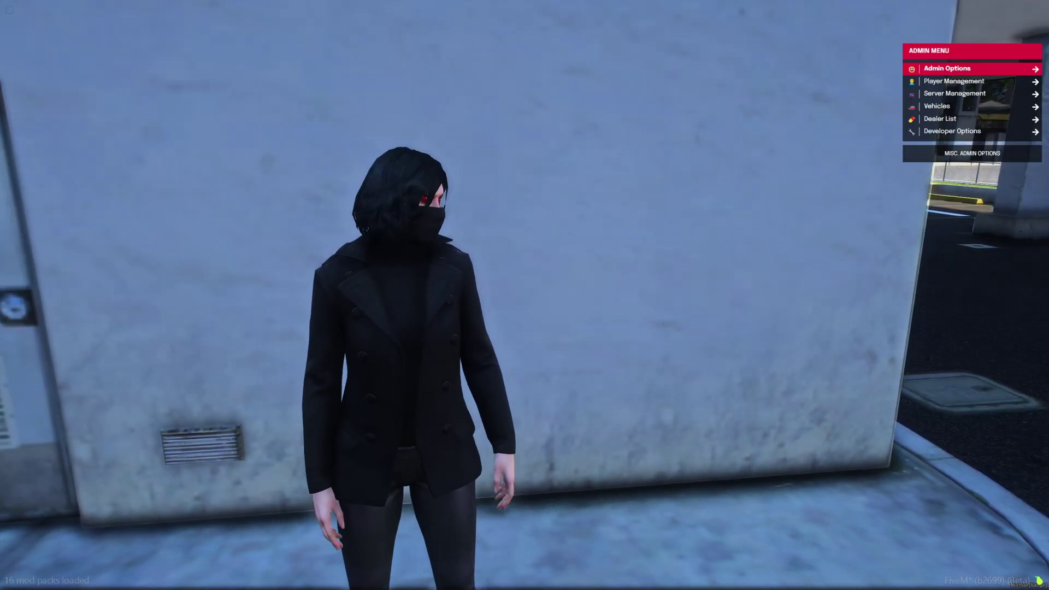
key(super)
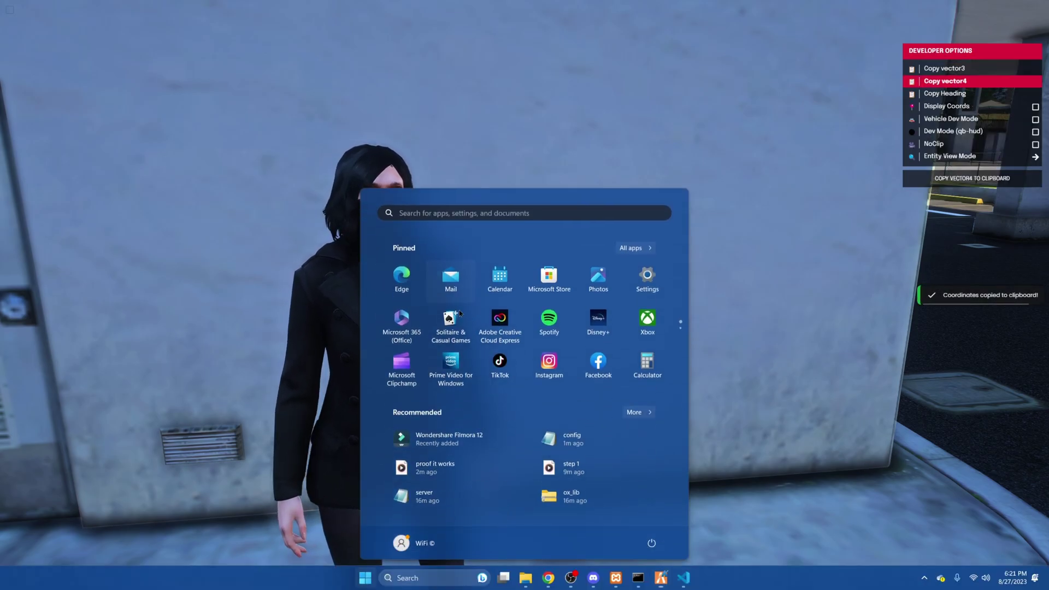
Switch to Visual Studio Code, replace the ped location in config.lua with vector4(-775.89, -1325.5, 5.15, 150.05) and save the file.
click(683, 577)
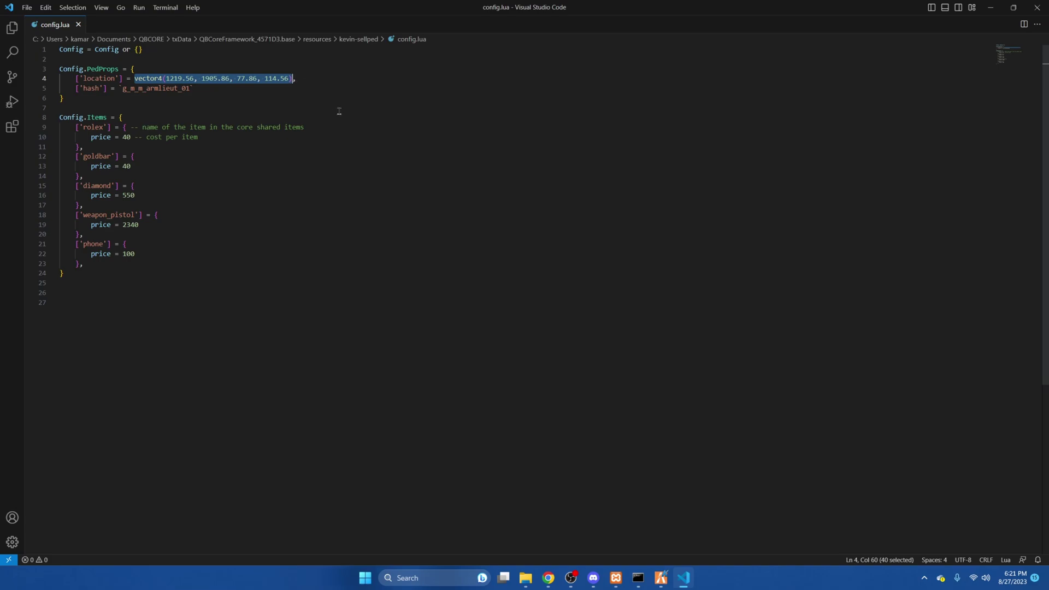
key(ctrl+v)
click(27, 7)
click(76, 171)
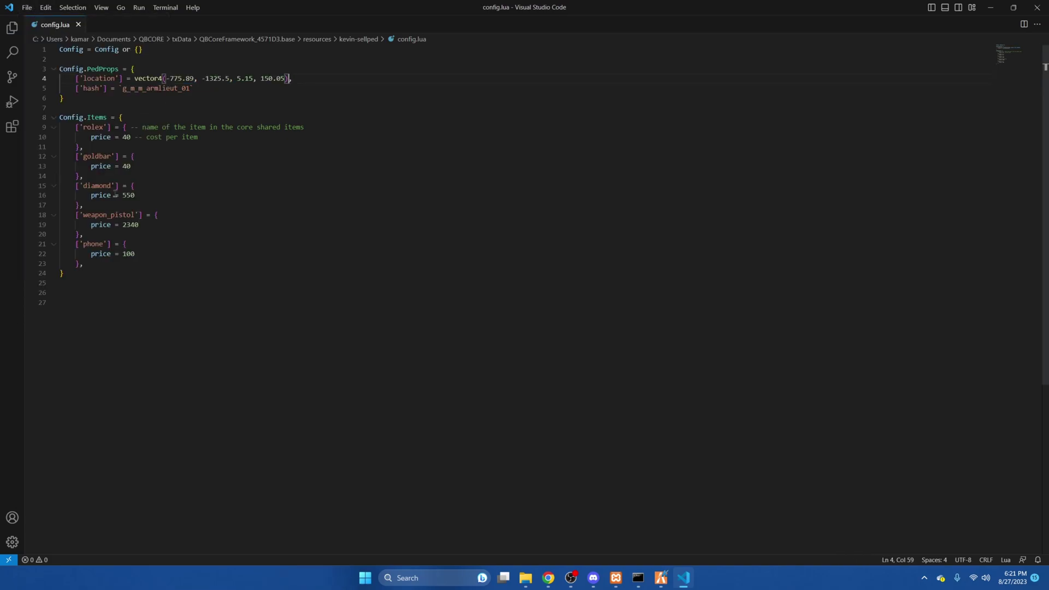
Return to FiveM, walk up to the ped beside the building wall and check the player inventory.
click(663, 578)
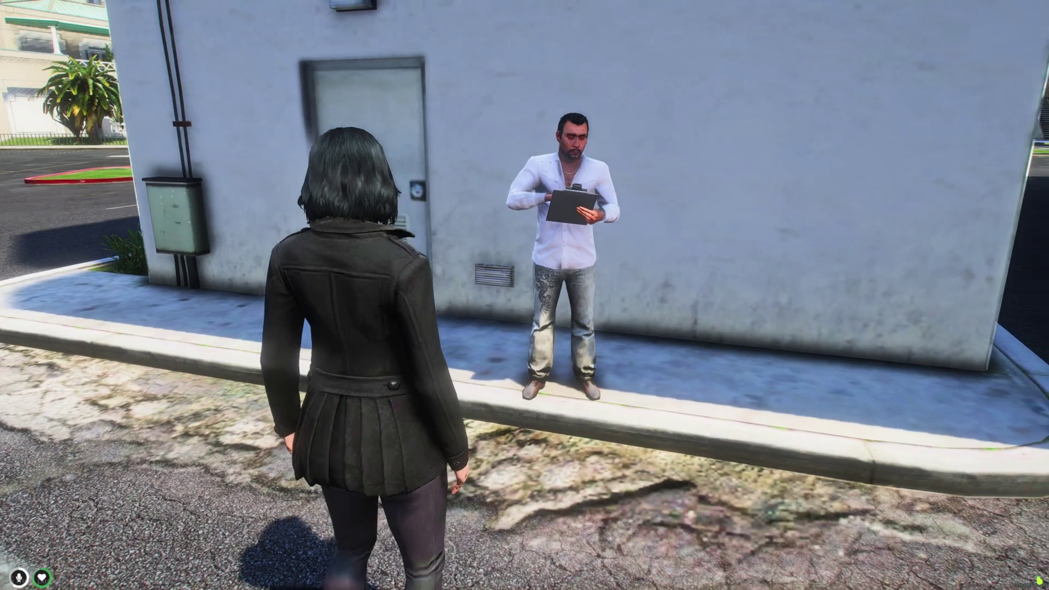
key(w)
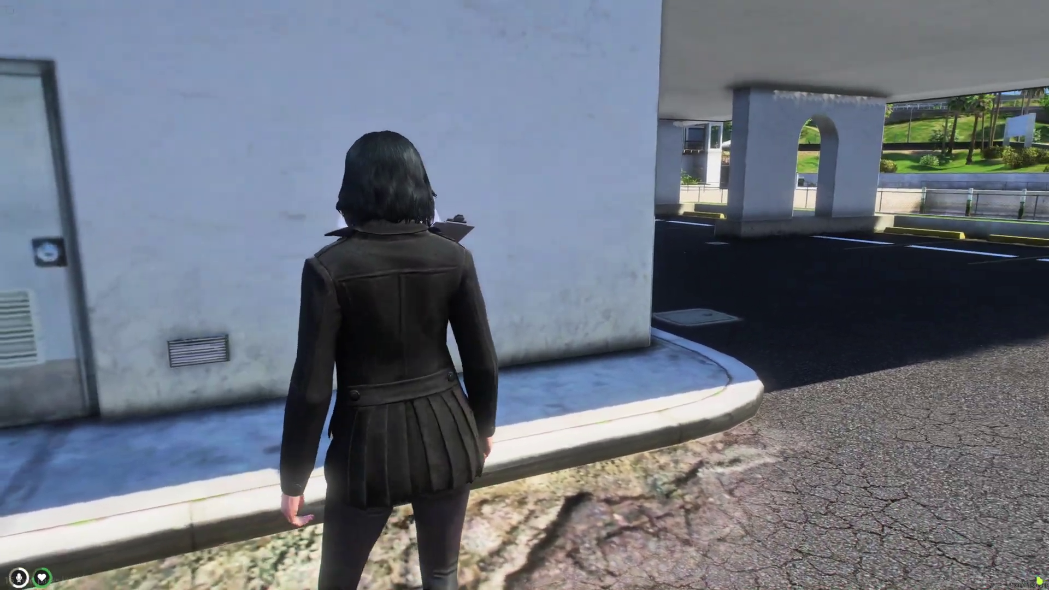
key(w)
key(Tab)
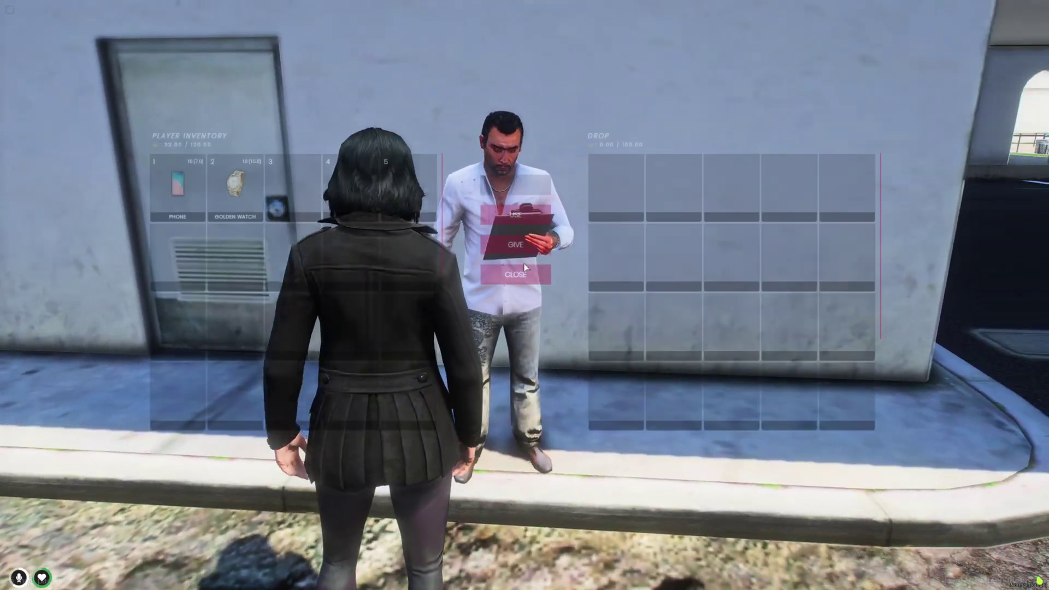
key(Tab)
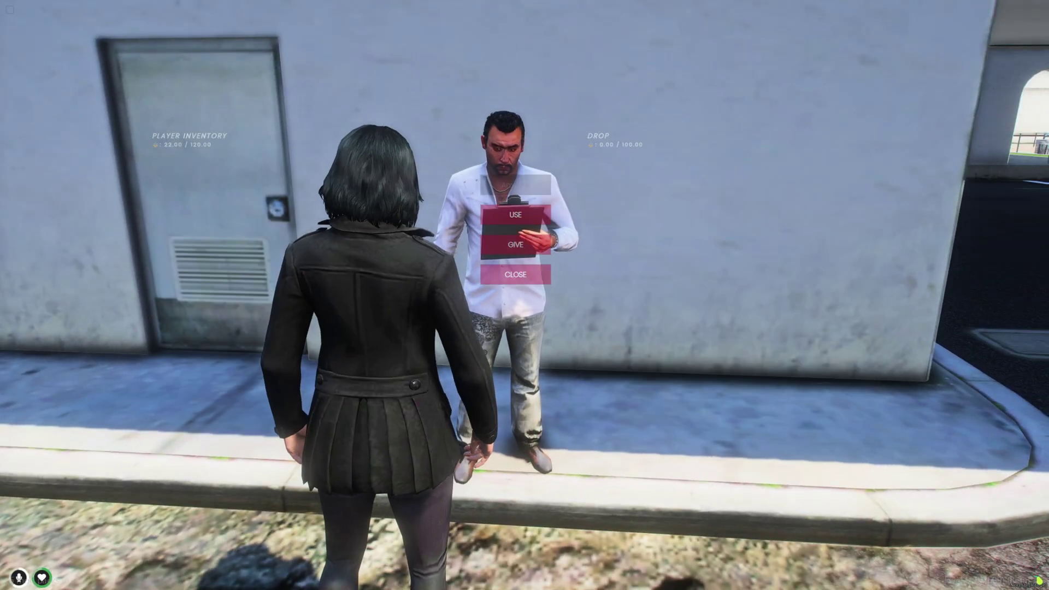
Open the ped's sellable items and sell from the Phone entry with Cash as the payment method.
key(e)
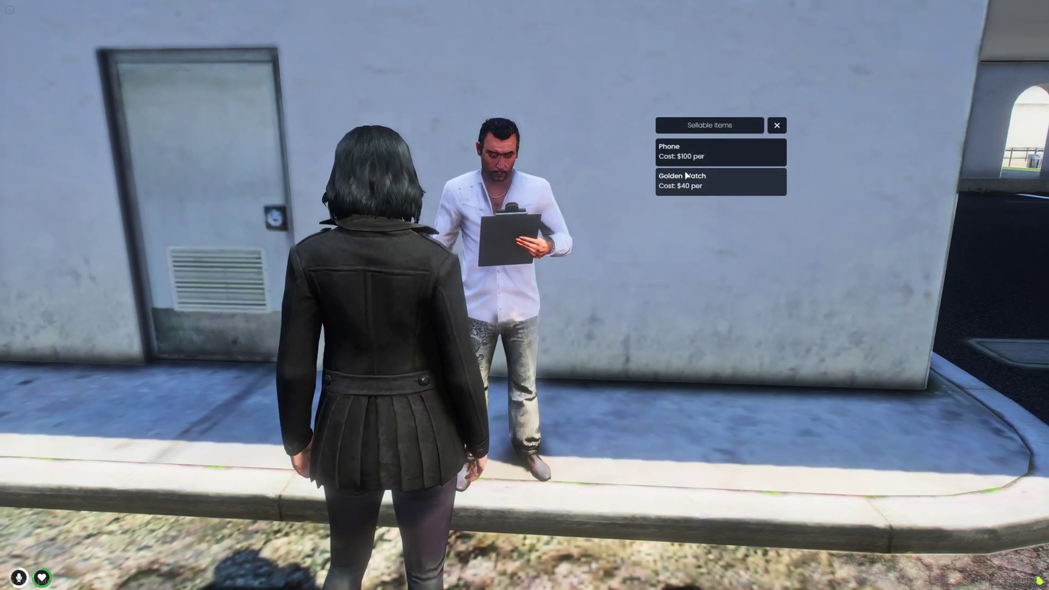
click(683, 157)
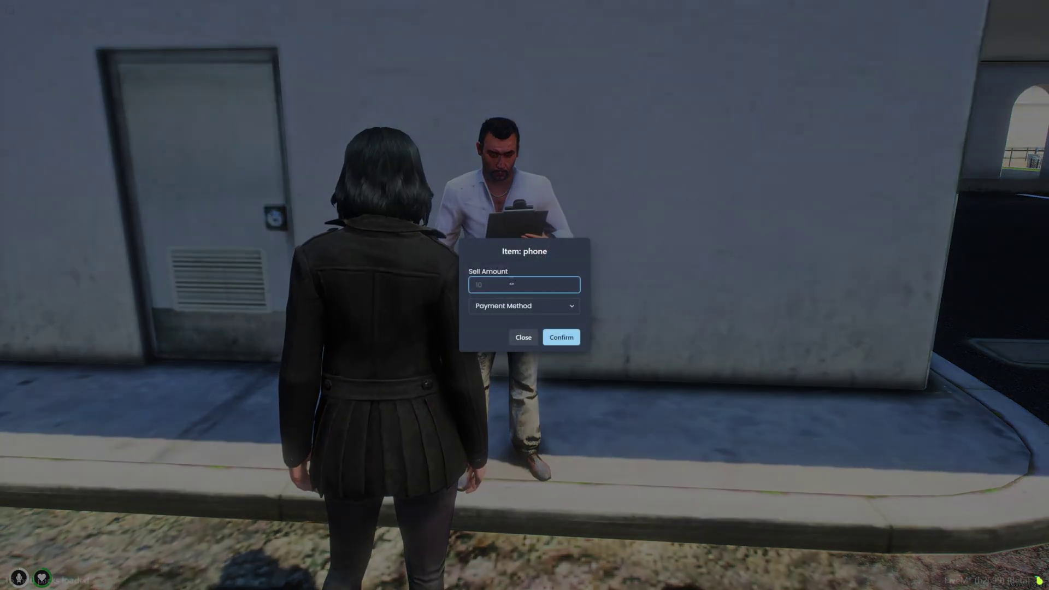
click(524, 306)
click(514, 320)
click(562, 337)
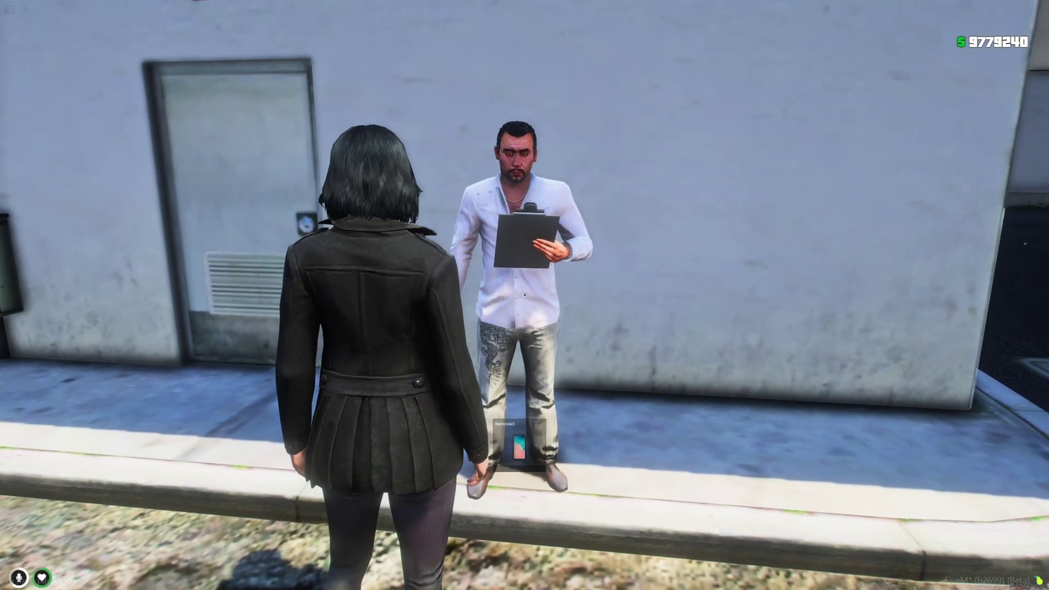
Try to sell 10 Golden Watches to the ped without choosing a payment method.
key(Tab)
click(444, 294)
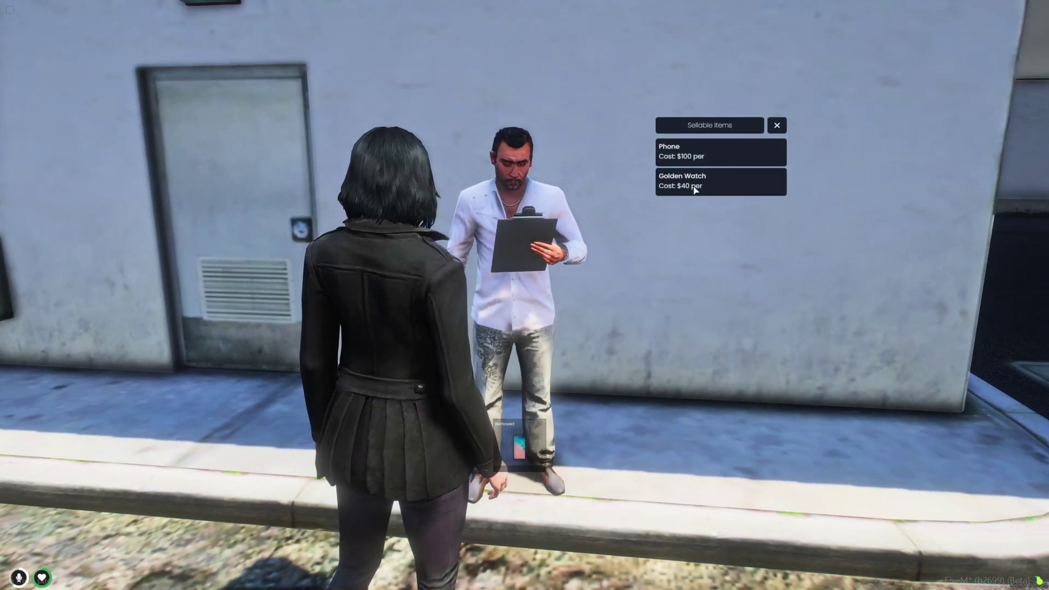
click(694, 187)
text(10)
click(555, 337)
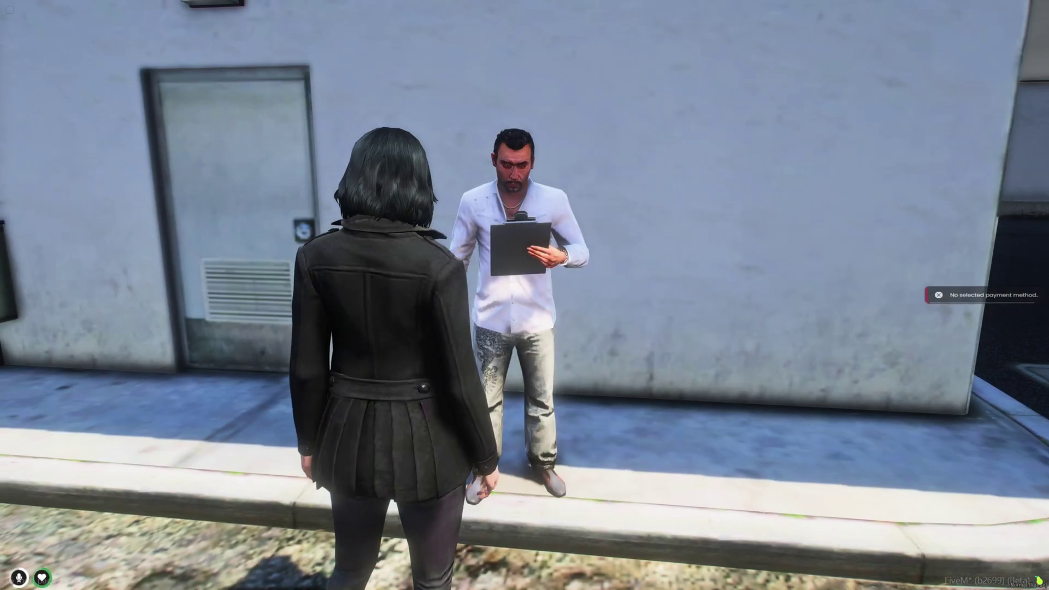
Sell 10 Golden Watches to the ped with Cash as the payment method.
click(499, 296)
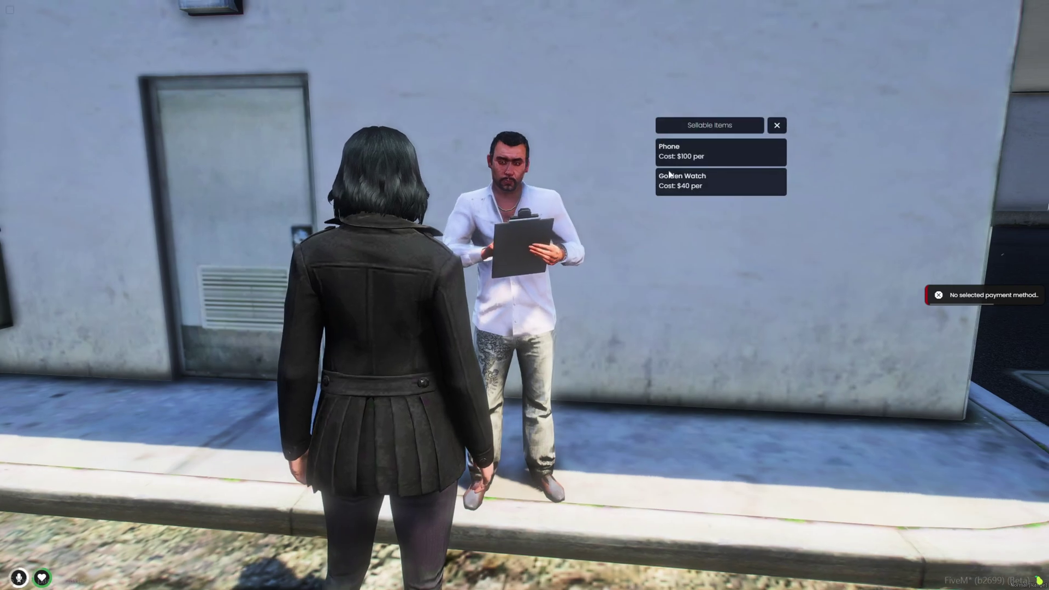
click(663, 183)
text(10)
click(520, 306)
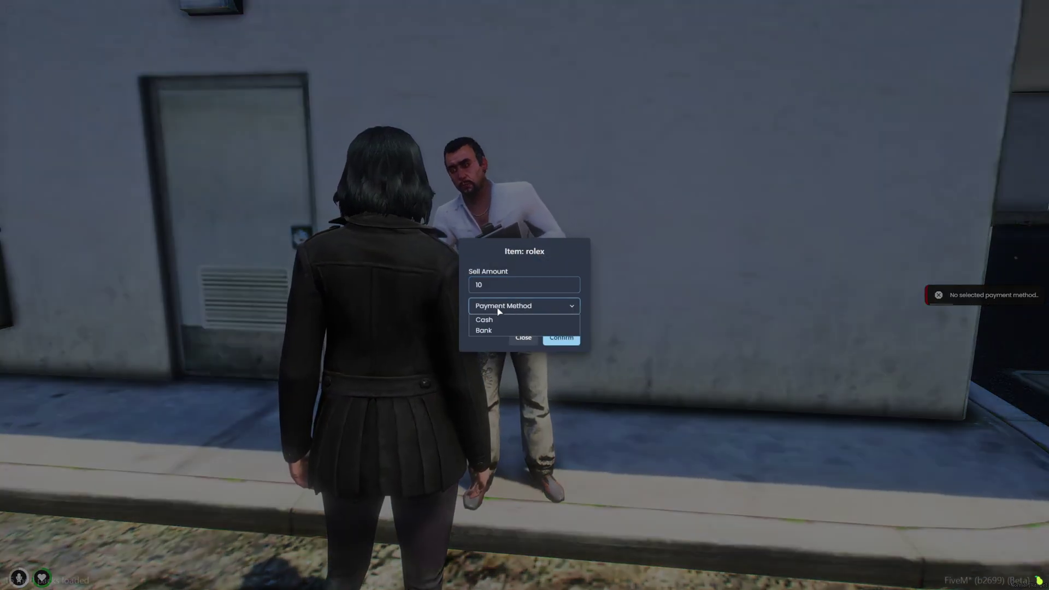
click(533, 327)
click(555, 338)
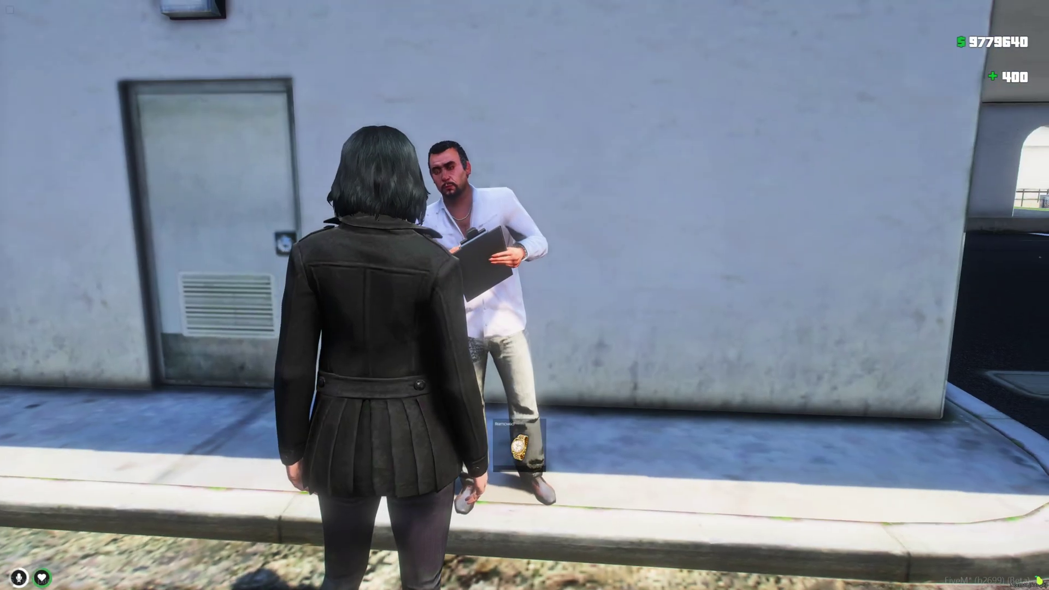